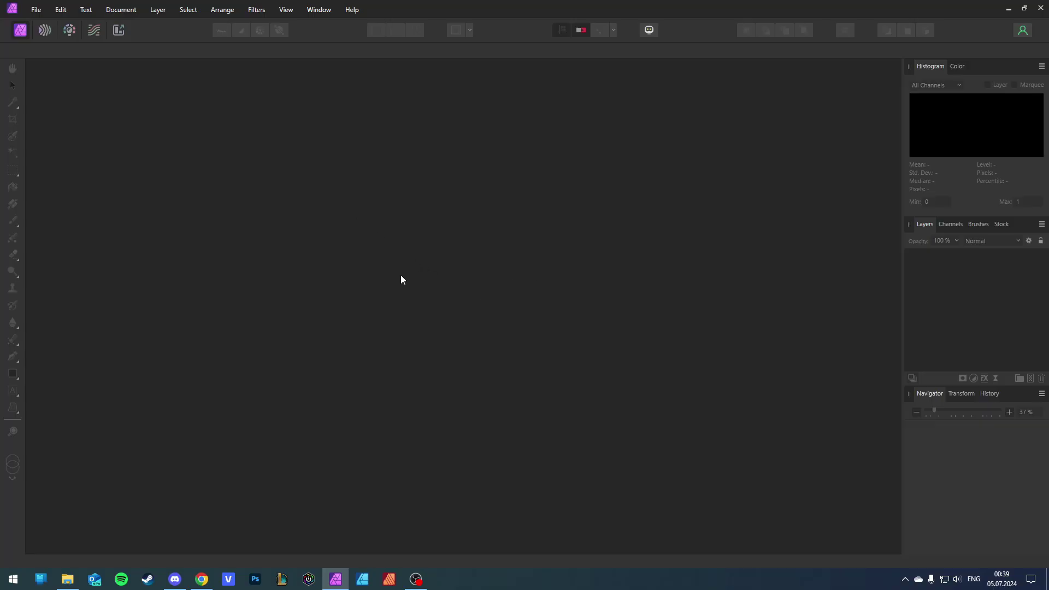
Step: Open the File menu to begin a new document
click(36, 10)
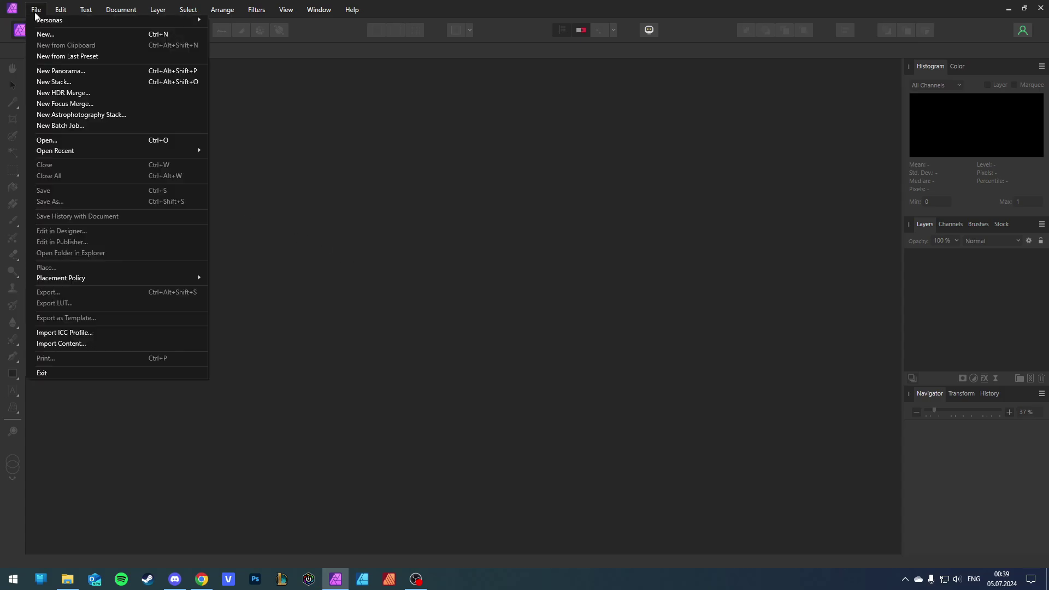
Step: Create a new FHD 1080p (1920×1080 px) document with a transparent background
click(60, 33)
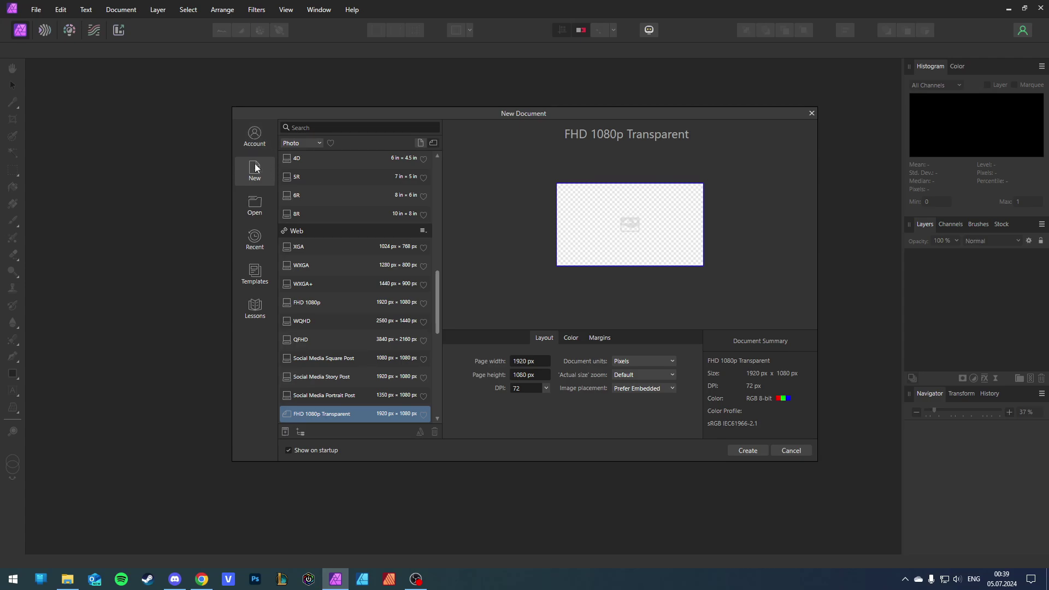
scroll(316, 266, down, 4)
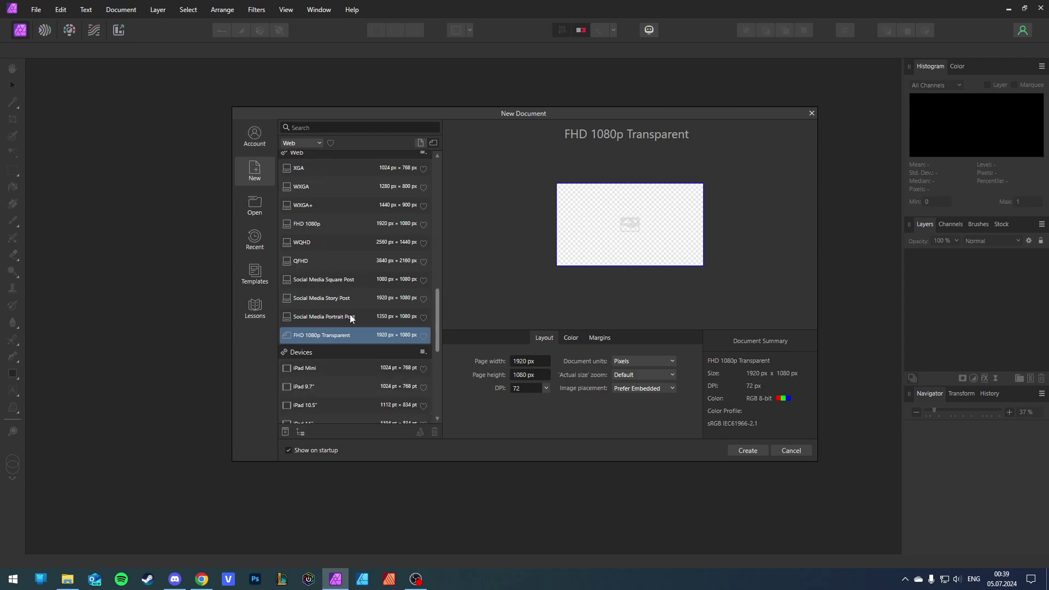
scroll(323, 282, up, 2)
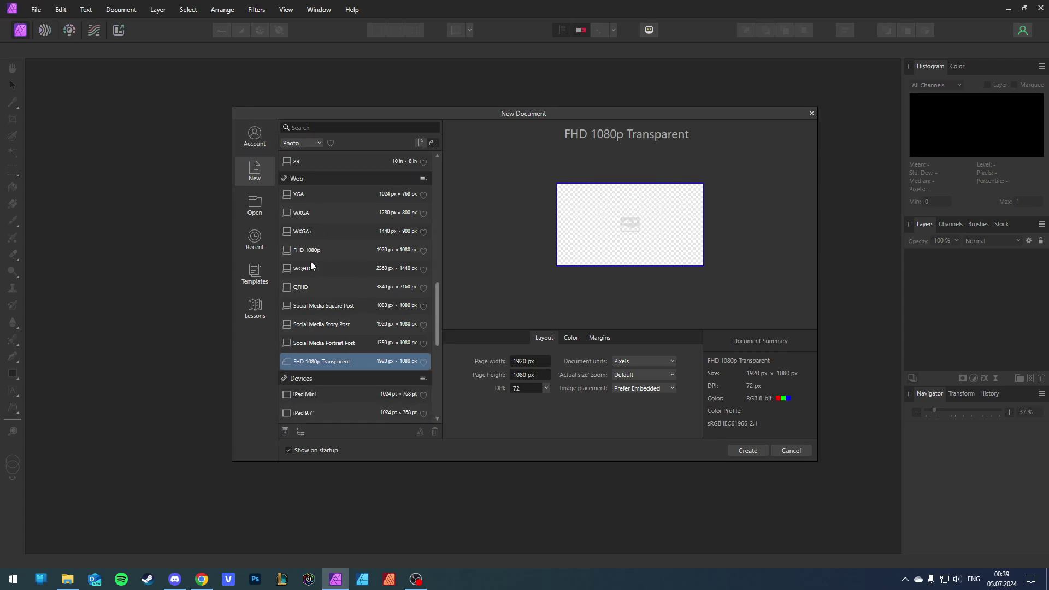
click(312, 250)
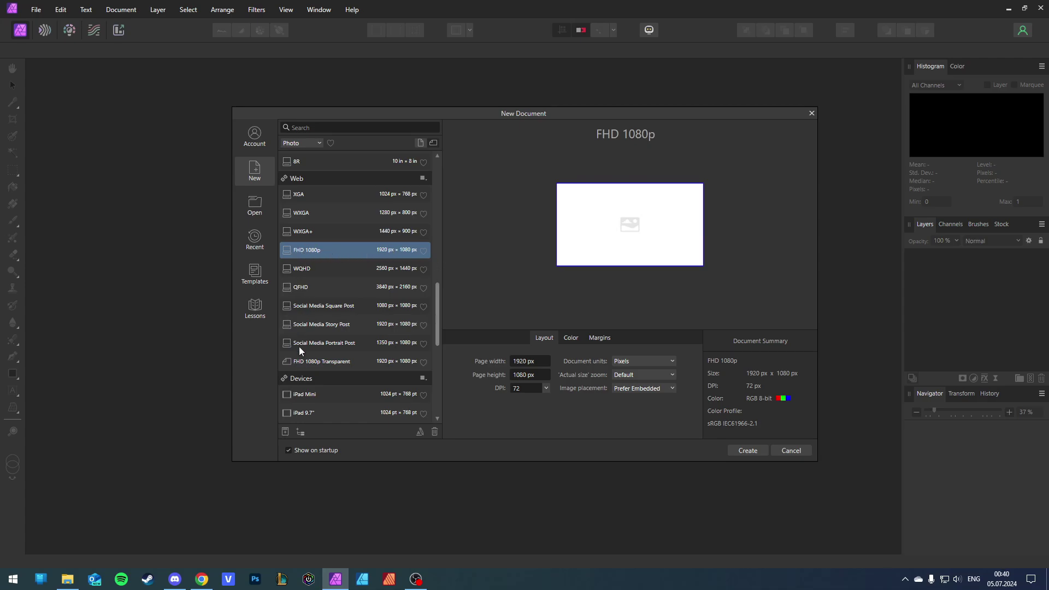
click(315, 363)
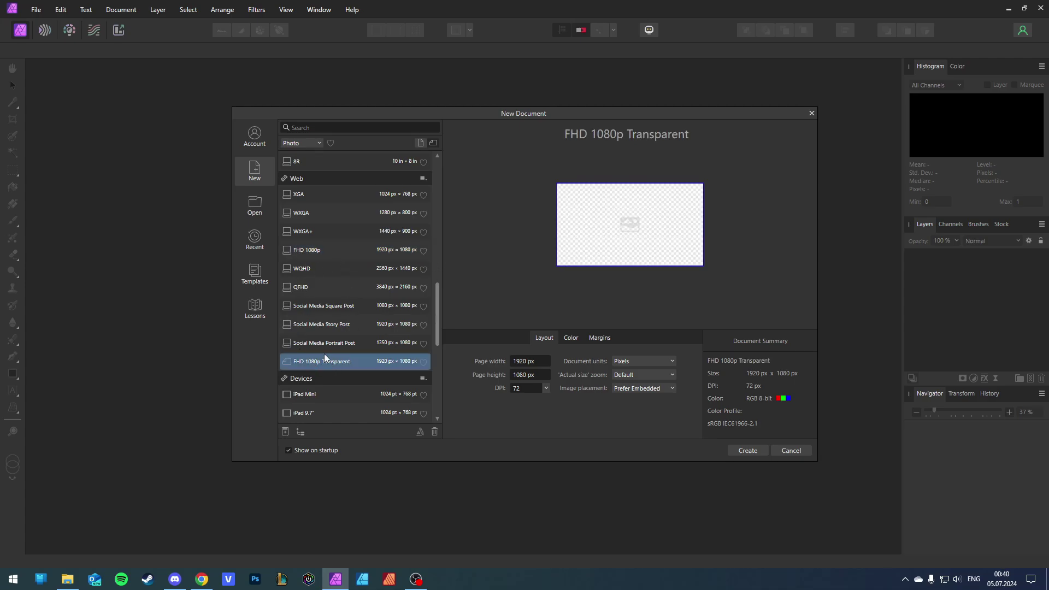
click(325, 254)
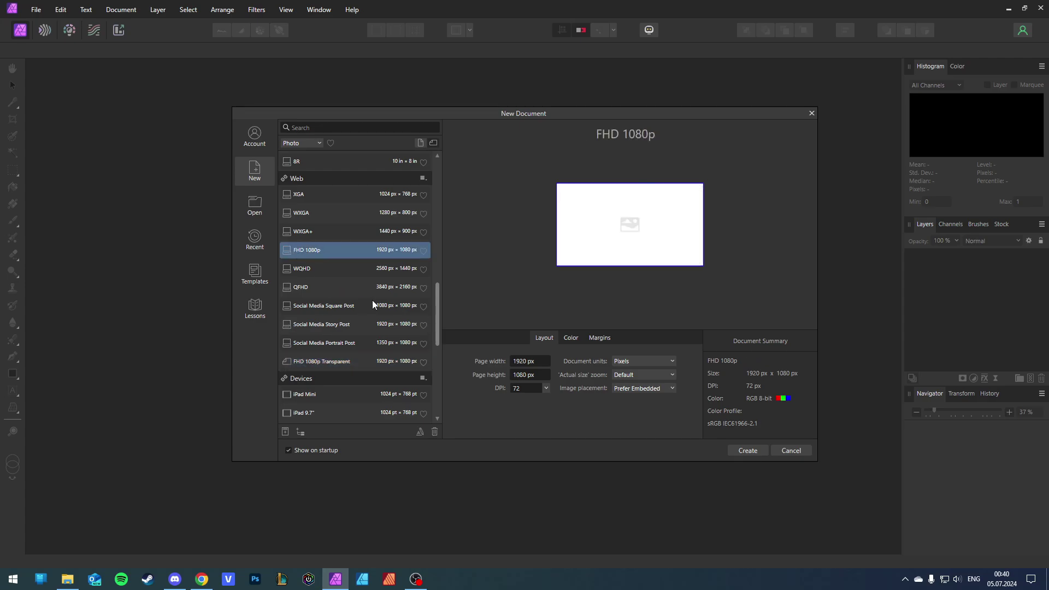
click(572, 339)
click(562, 386)
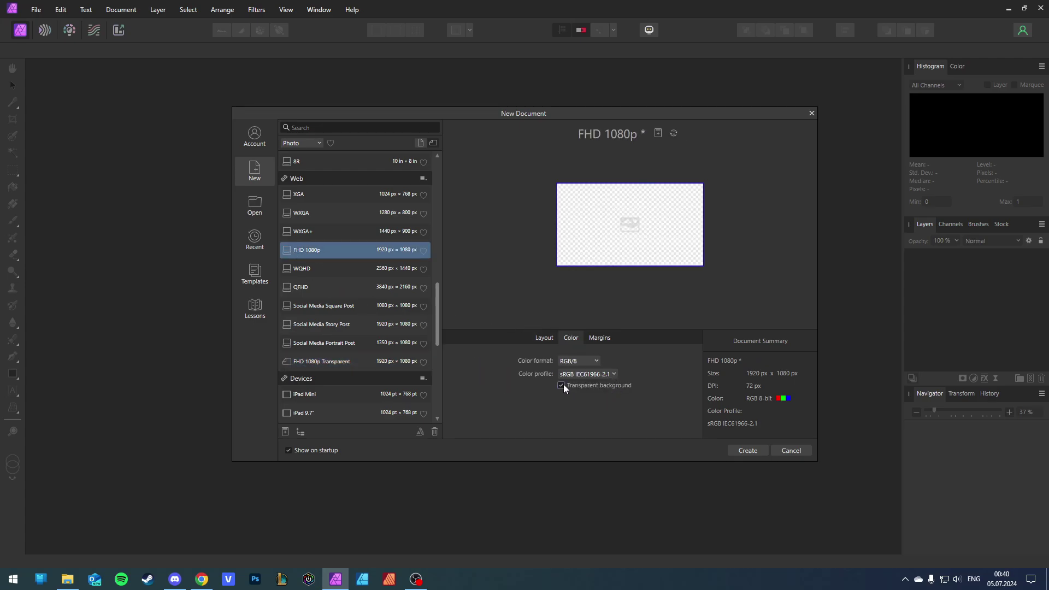
click(748, 450)
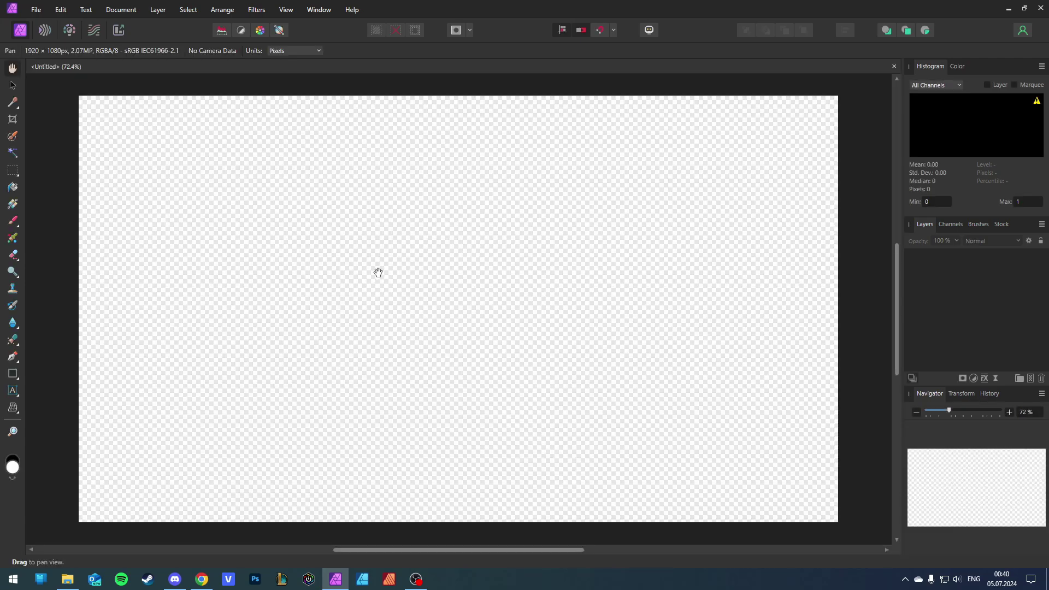
Step: Zoom out and set the Artistic Text tool's font size to 200 pt
scroll(382, 273, down, 2)
scroll(397, 280, down, 1)
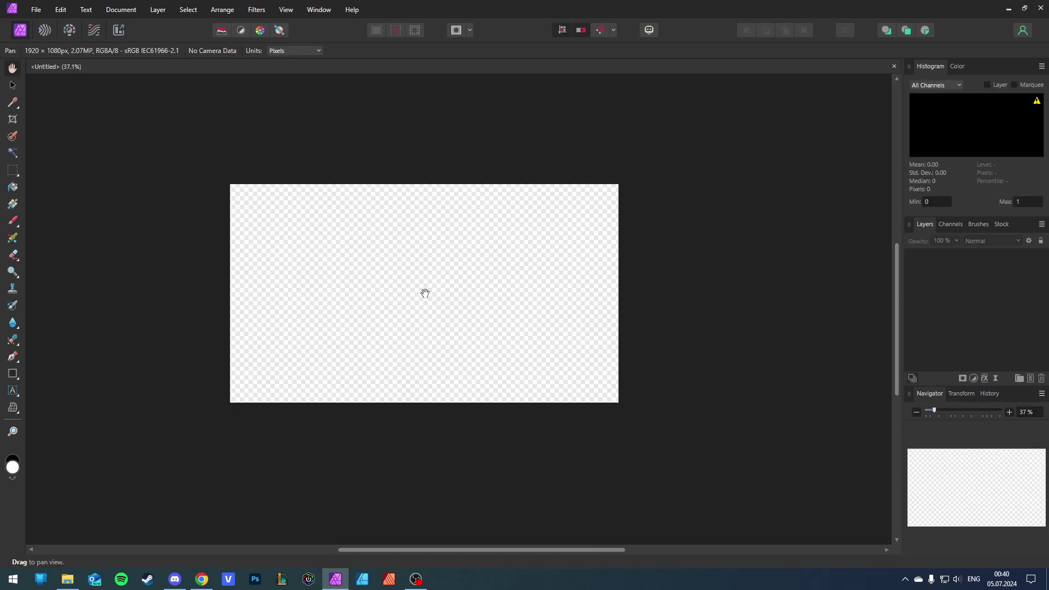
key(t)
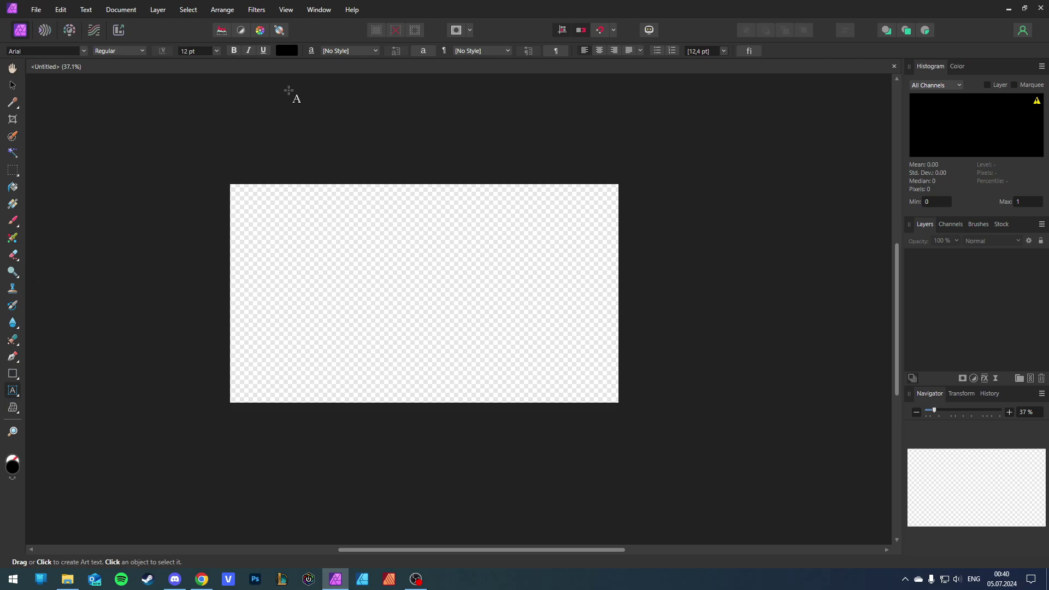
click(216, 51)
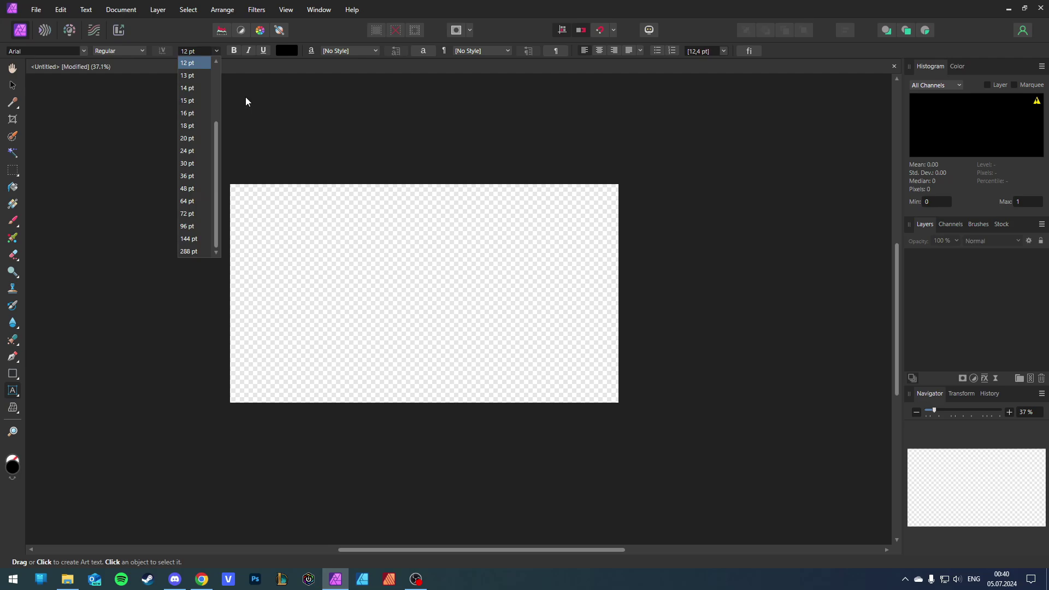
click(184, 51)
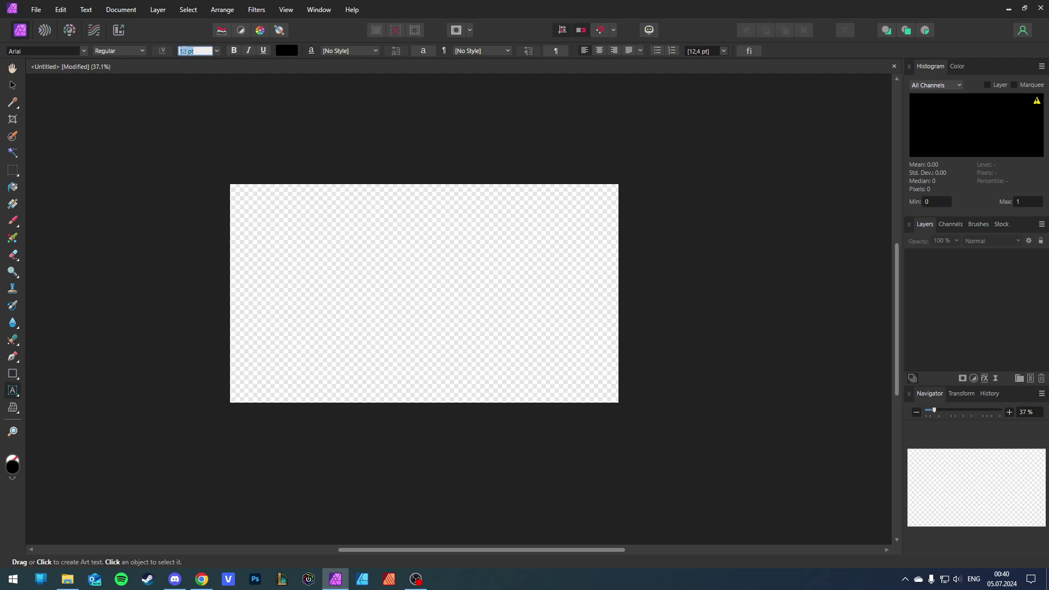
text(200)
key(Return)
Step: Choose Helvetica as the font and start a text frame on the canvas
click(75, 51)
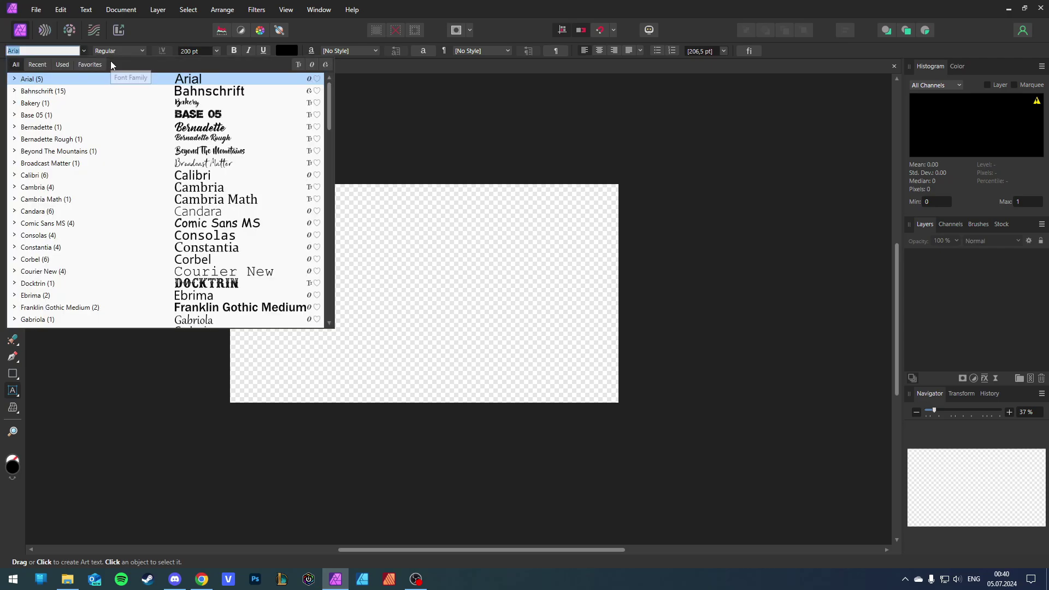
text(he)
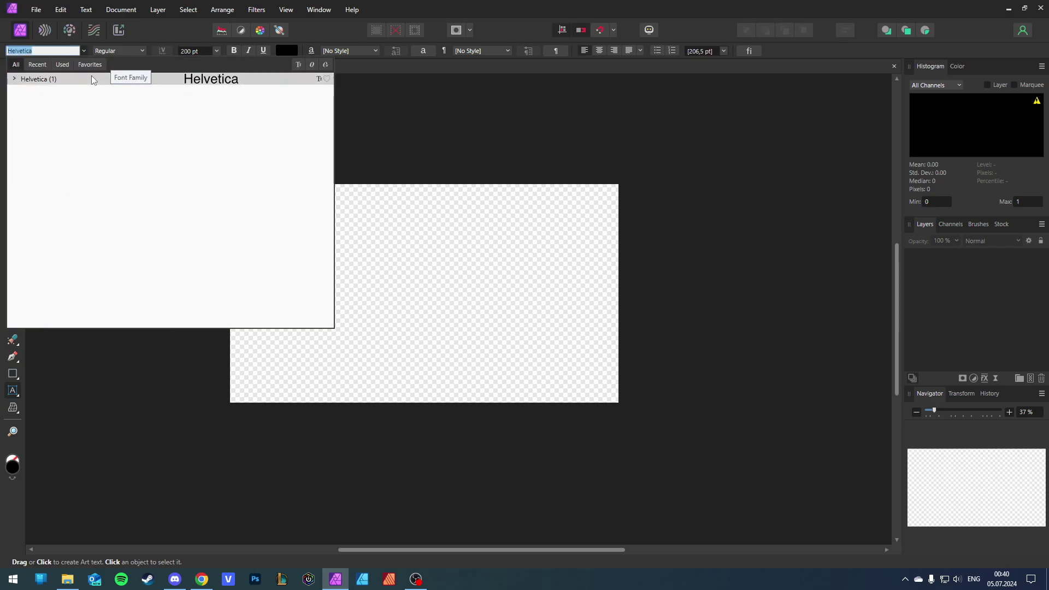
key(Return)
click(374, 277)
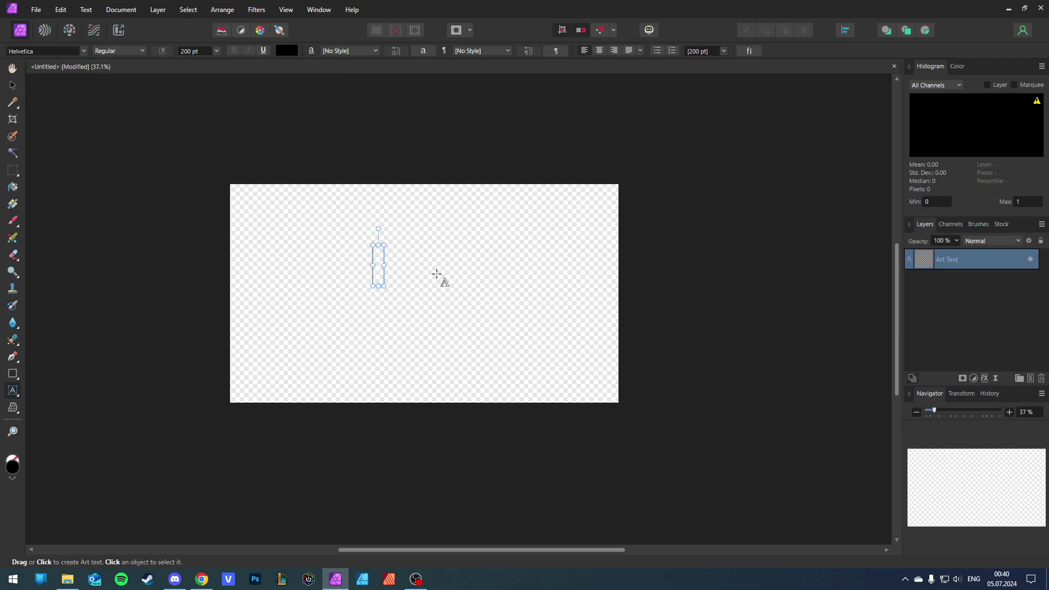
Step: Type 'INK BLEED' and centre it horizontally and vertically on the page
text(INK )
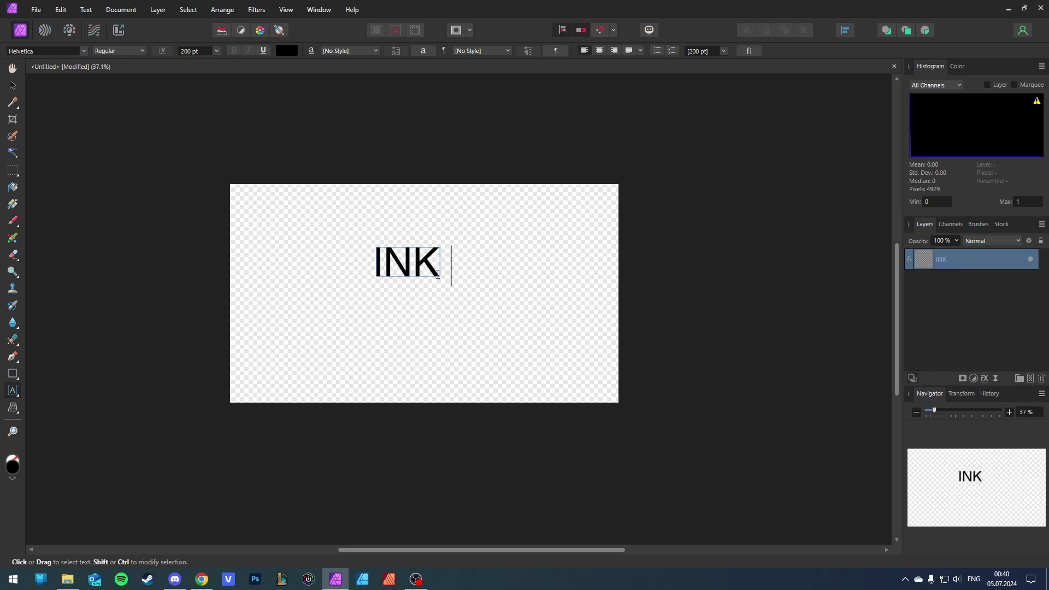
text(BLEED)
key(Escape)
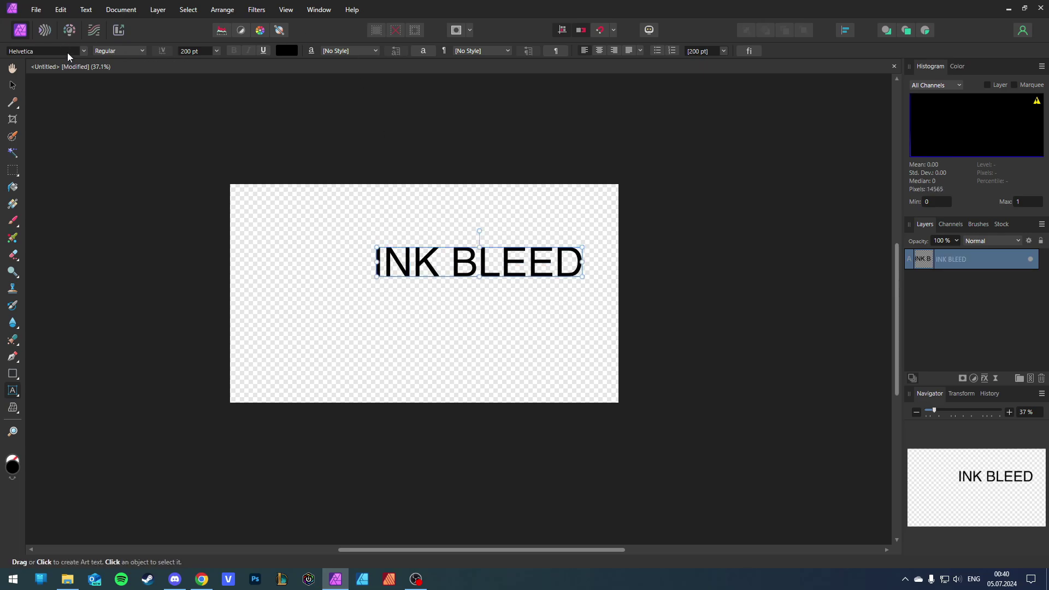
click(845, 30)
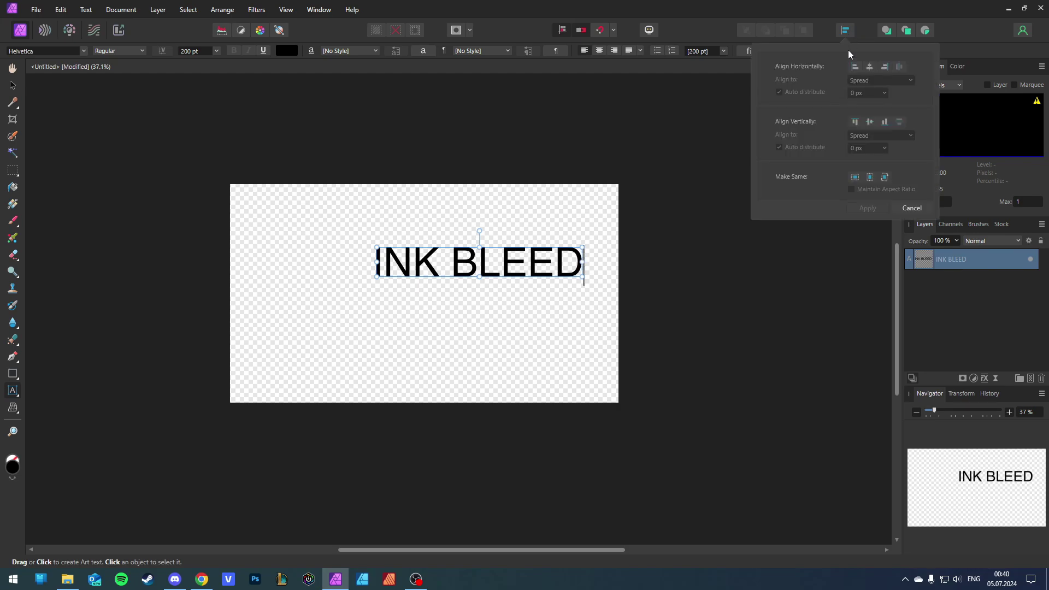
click(845, 30)
click(845, 30)
click(869, 66)
click(869, 122)
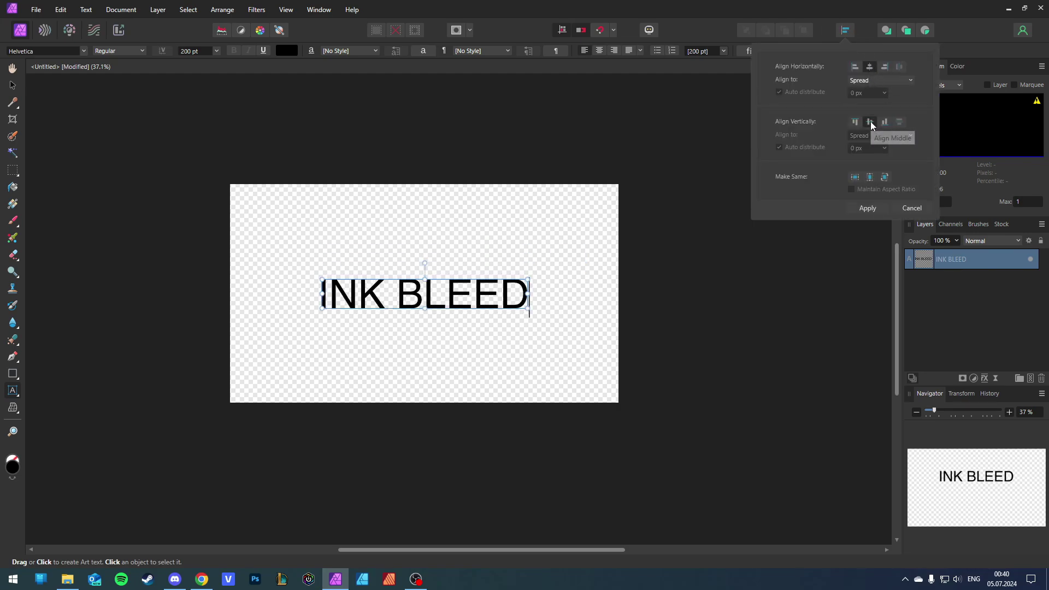
click(12, 85)
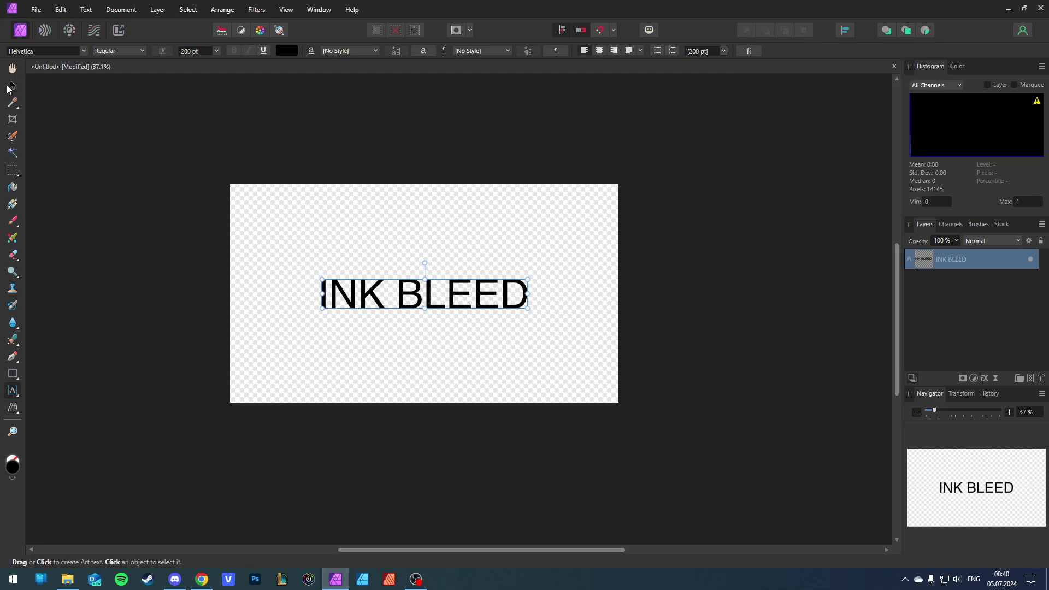
click(160, 11)
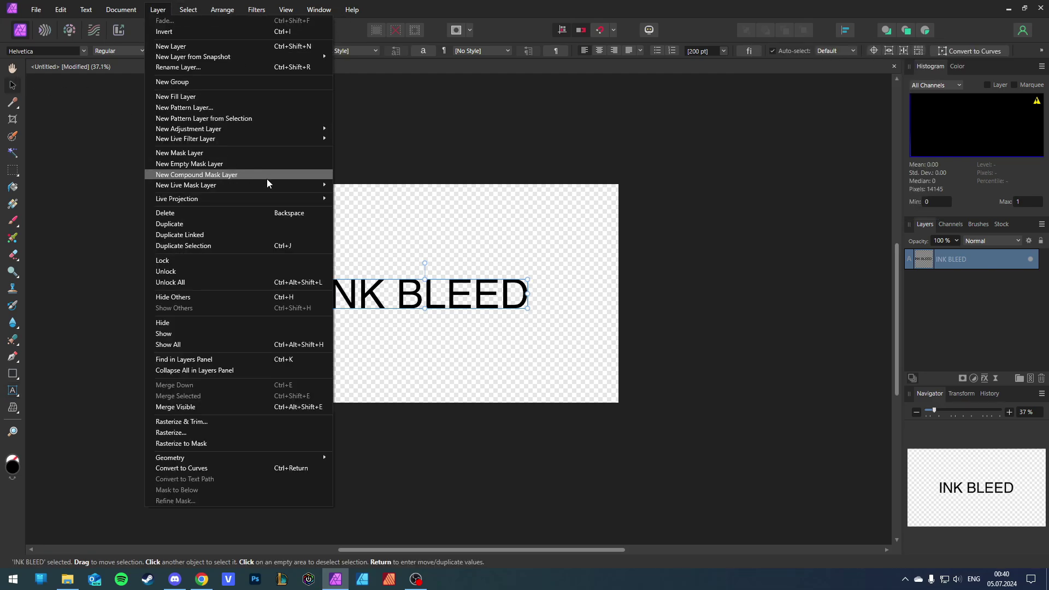
Step: Add a live Gaussian Blur filter with a 10 px radius to the INK BLEED text
mouse_move(293, 139)
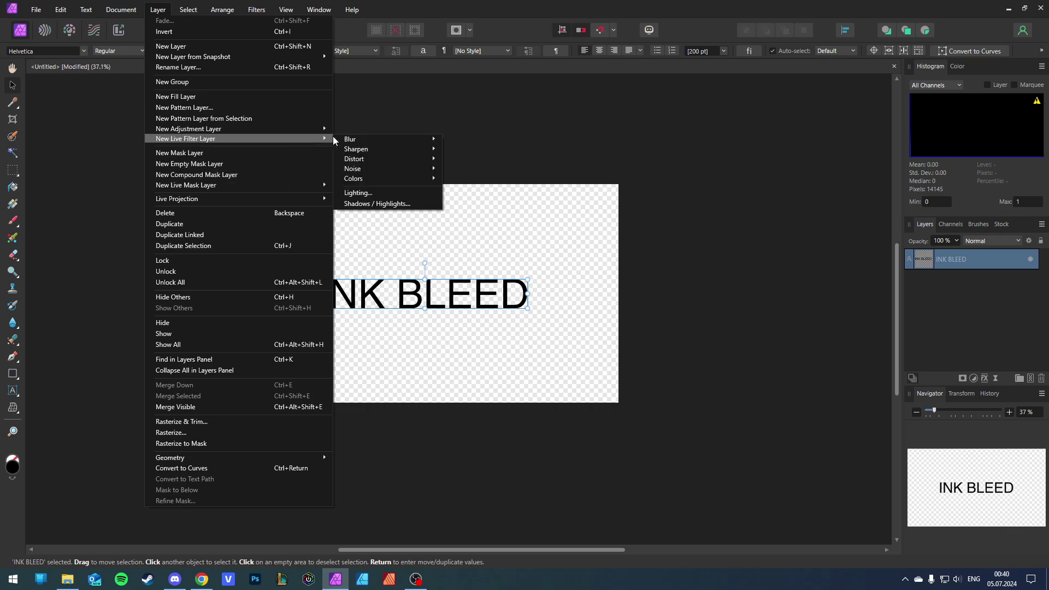
mouse_move(352, 140)
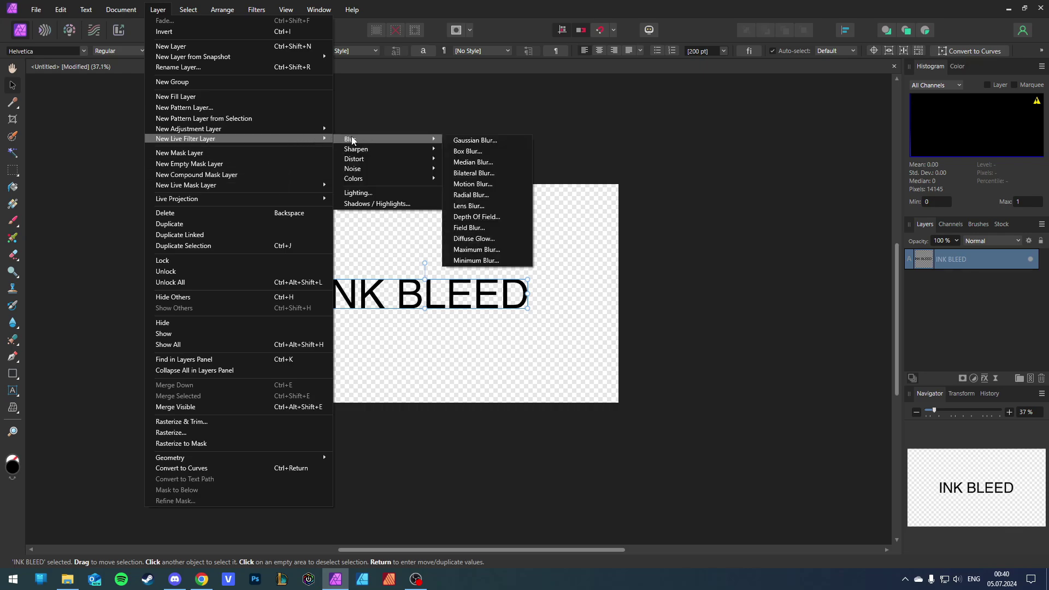
click(472, 141)
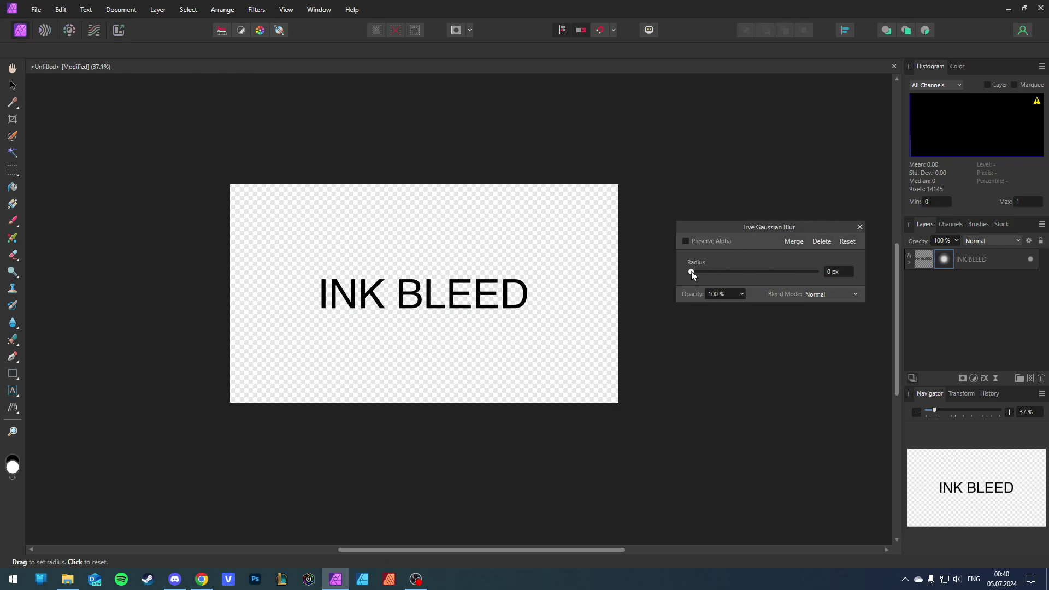
mouse_move(693, 273)
mouse_down()
mouse_move(770, 272)
mouse_move(743, 272)
mouse_up()
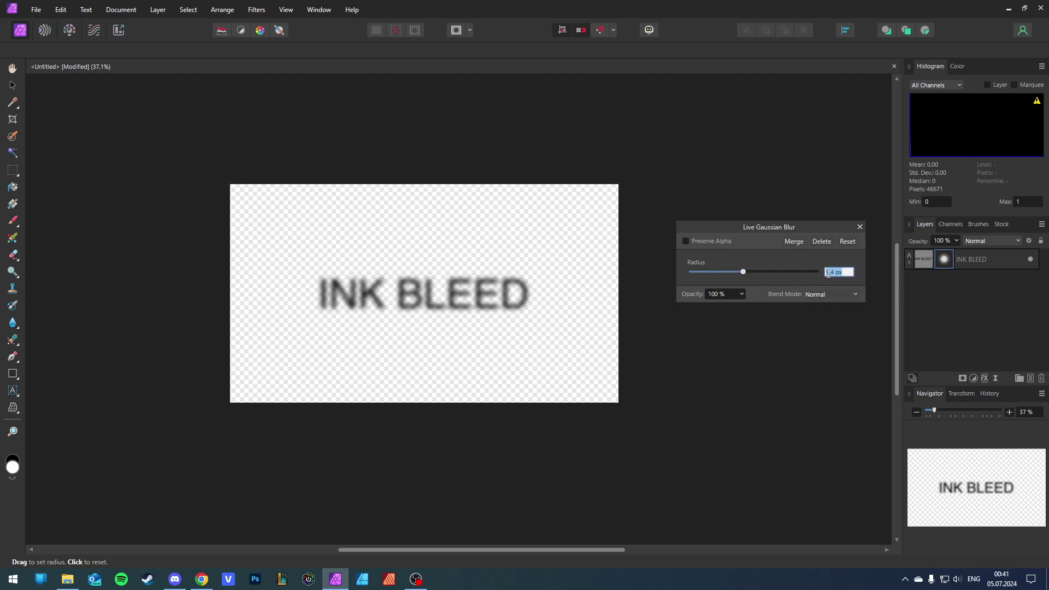
text(10)
key(Return)
drag(774, 224, 726, 218)
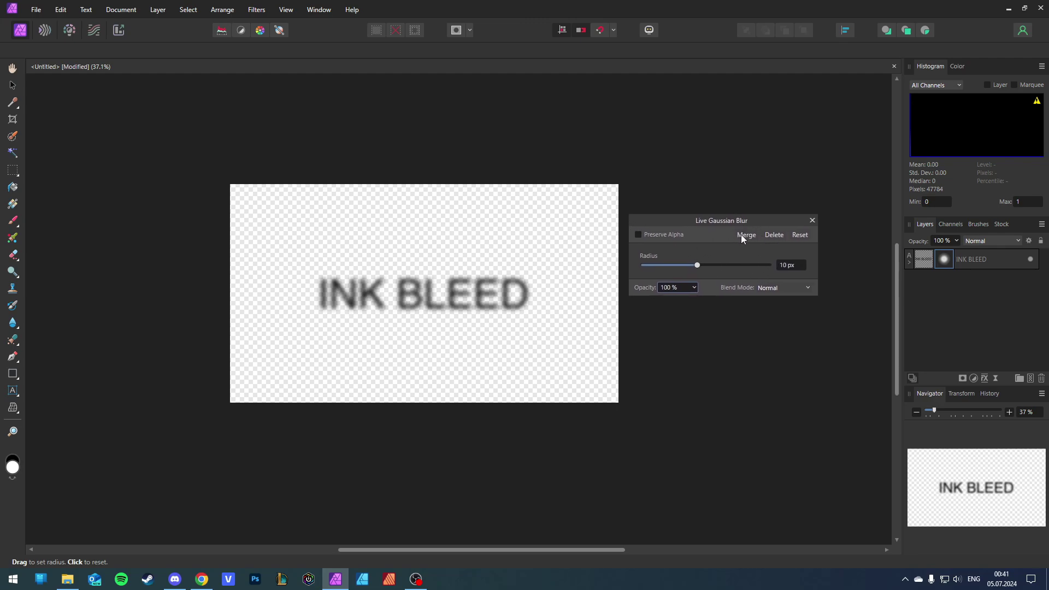
click(744, 235)
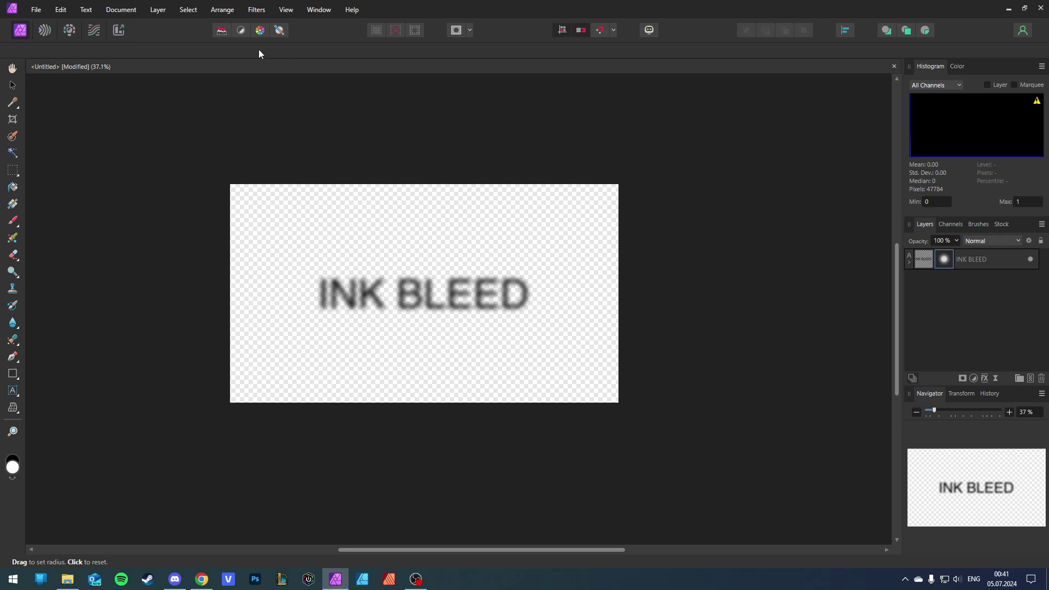
Step: Add a Curves adjustment and drag the Alpha channel's top-right point left to solidify the letters
click(974, 380)
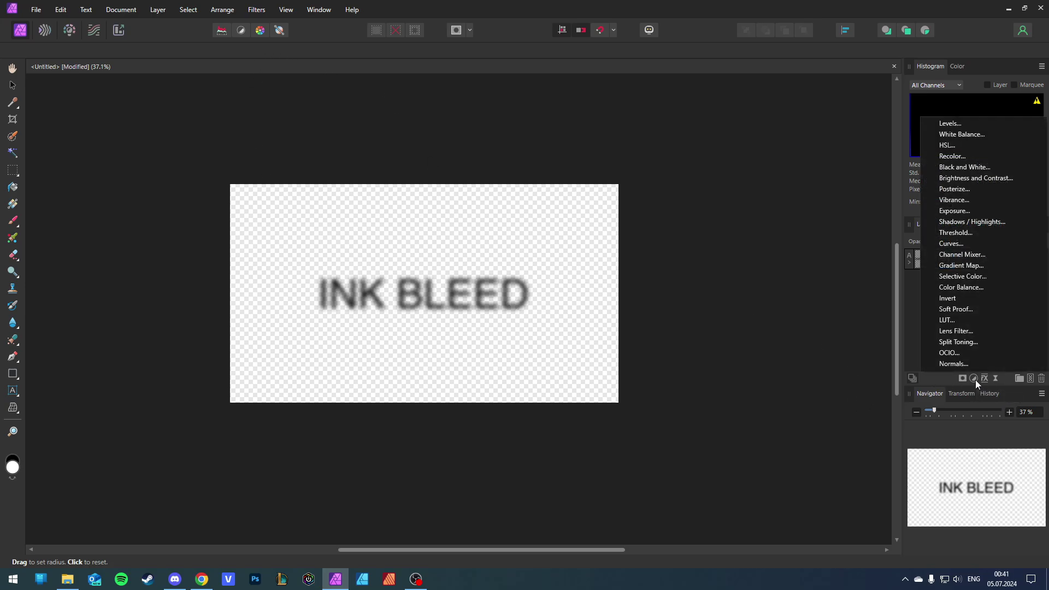
click(951, 247)
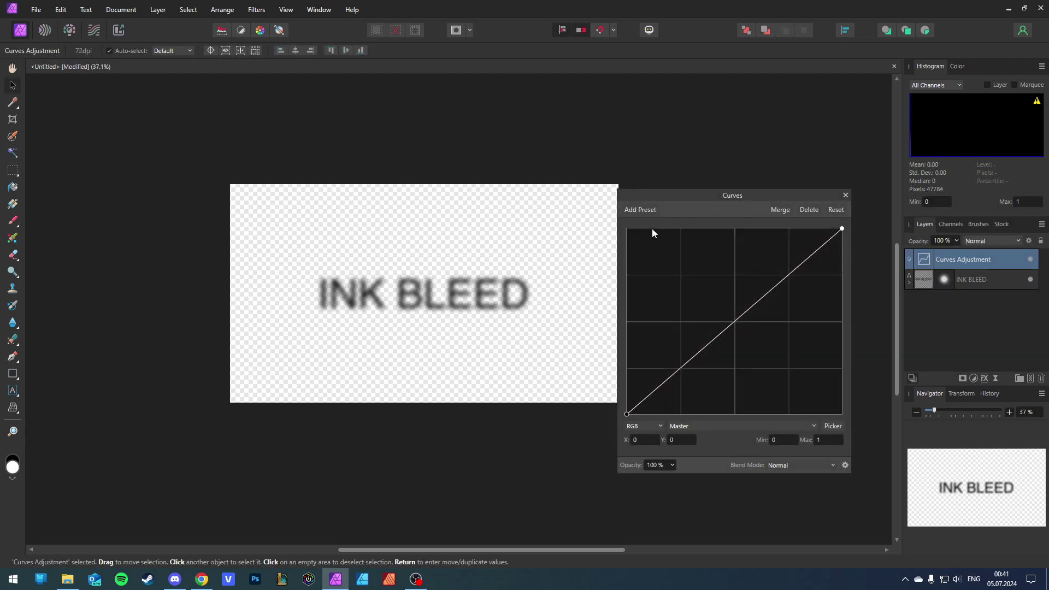
click(709, 425)
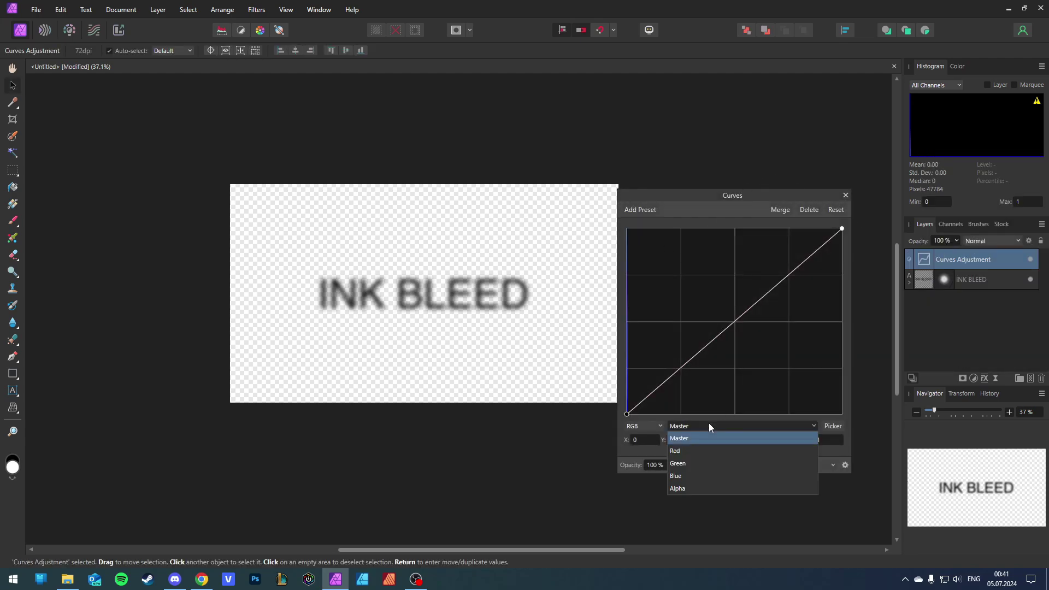
click(691, 489)
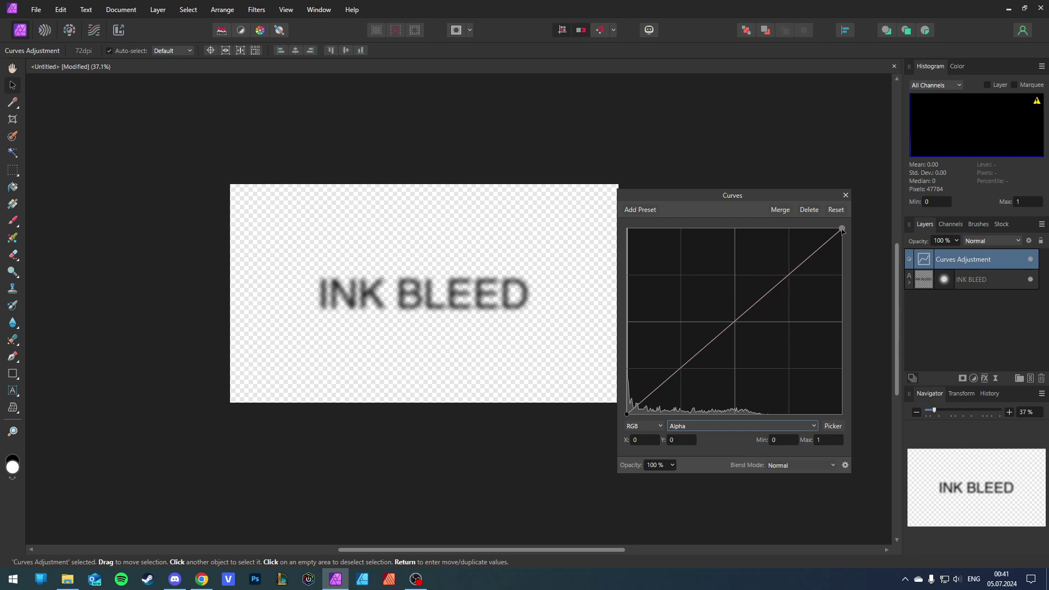
click(842, 229)
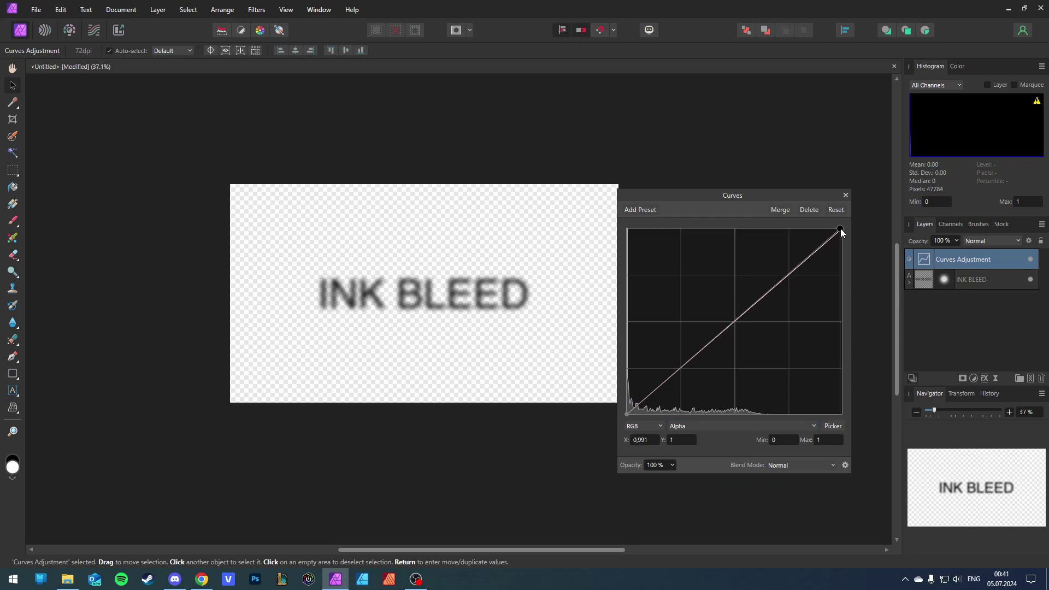
drag(843, 229, 673, 214)
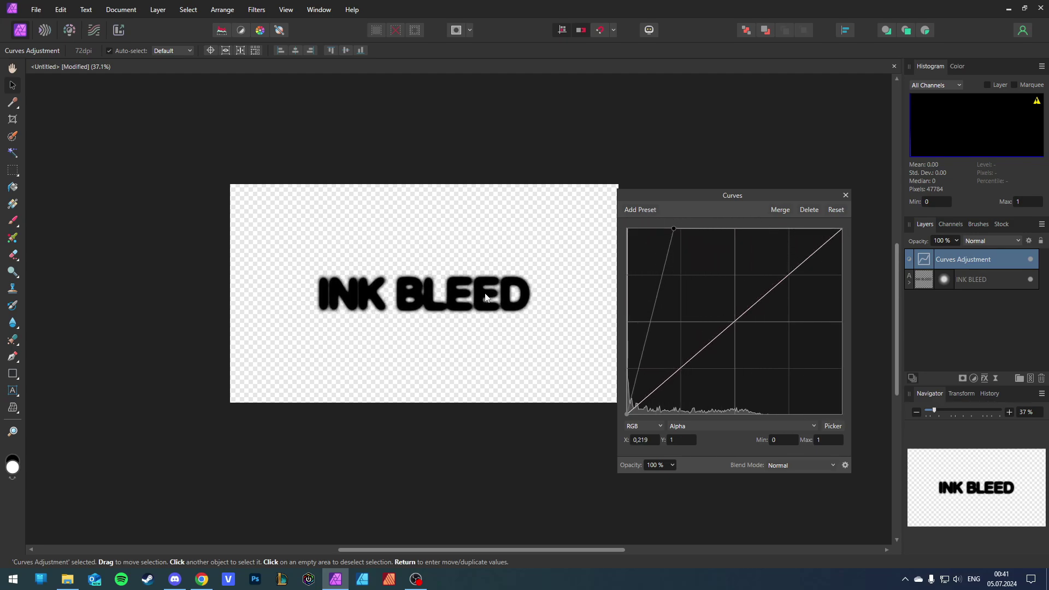
Step: Drag the alpha curve's top point further left, then back right to soften the letters
scroll(487, 281, down, 2)
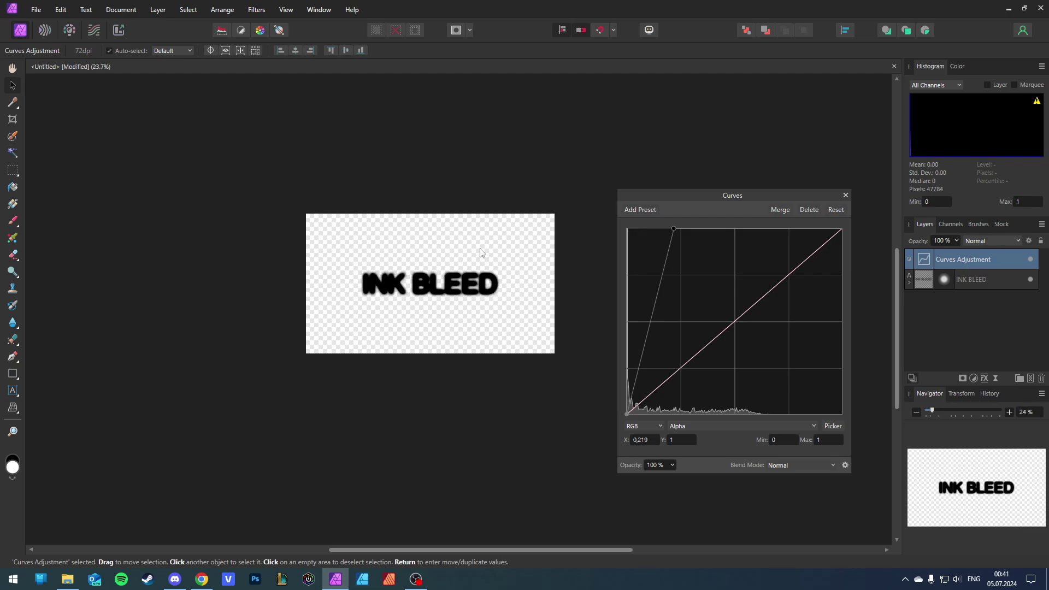
scroll(451, 256, up, 1)
scroll(449, 254, down, 1)
scroll(481, 254, up, 1)
scroll(522, 252, down, 1)
drag(673, 229, 619, 223)
scroll(457, 272, up, 3)
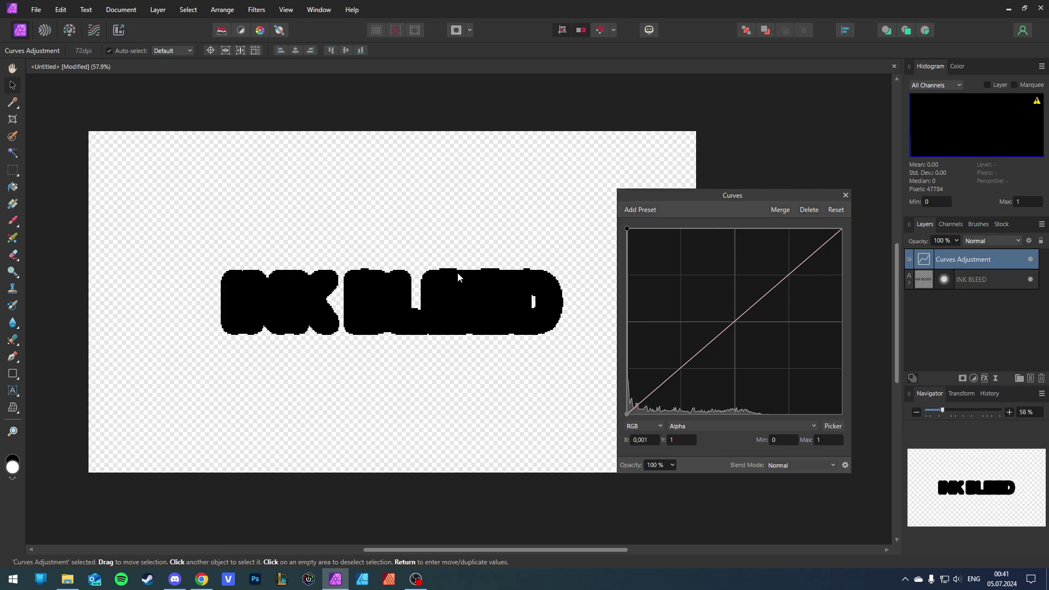
drag(628, 228, 658, 228)
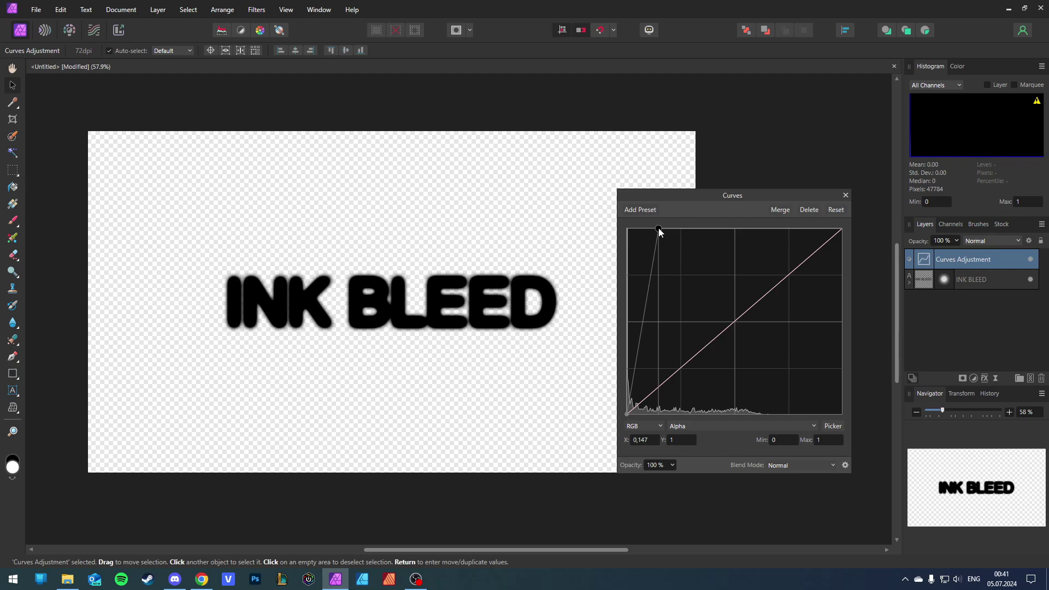
Step: Settle the alpha curve's top point at about X 0.269 and close the Curves settings
scroll(418, 299, up, 2)
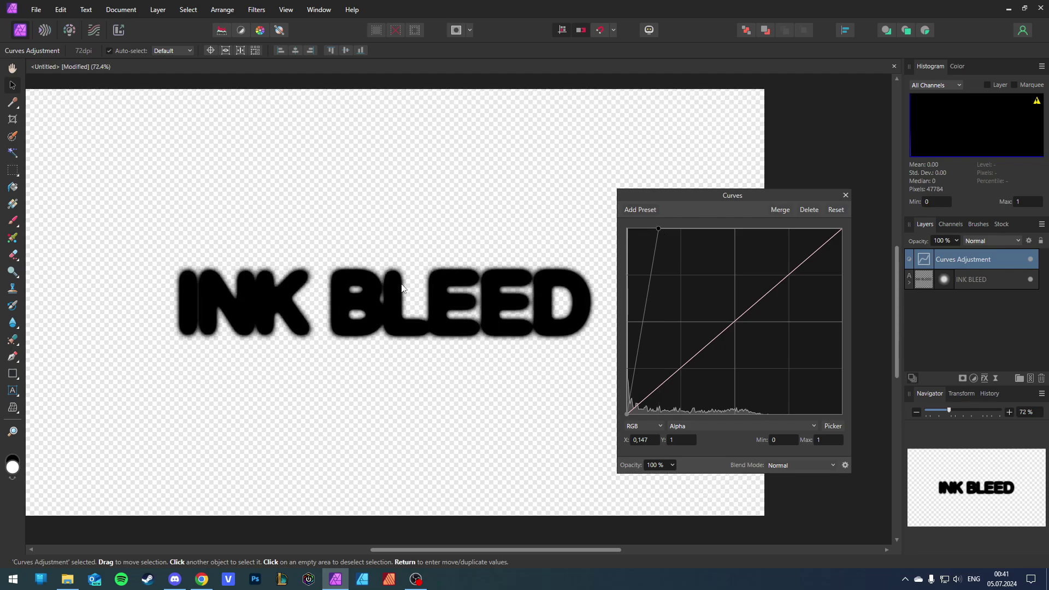
scroll(402, 289, down, 6)
scroll(389, 282, up, 1)
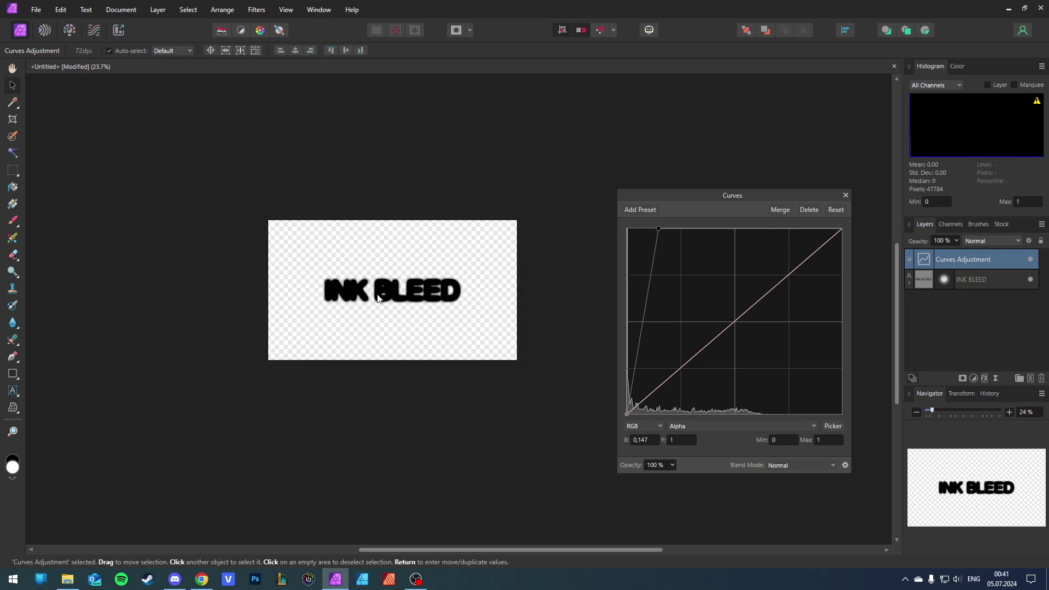
scroll(341, 305, down, 1)
scroll(350, 326, up, 1)
scroll(322, 284, up, 1)
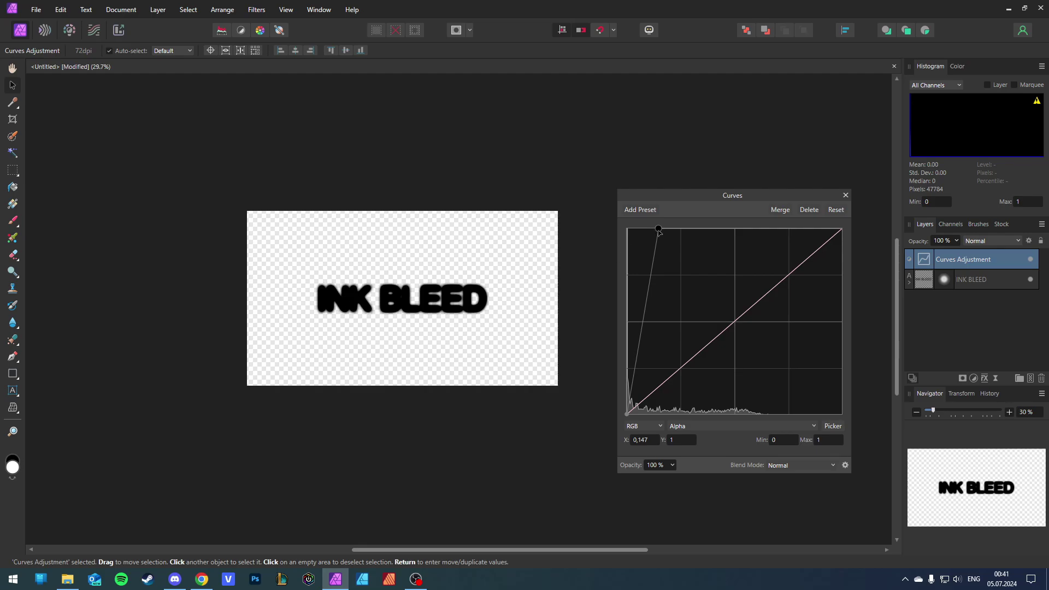
drag(658, 229, 685, 227)
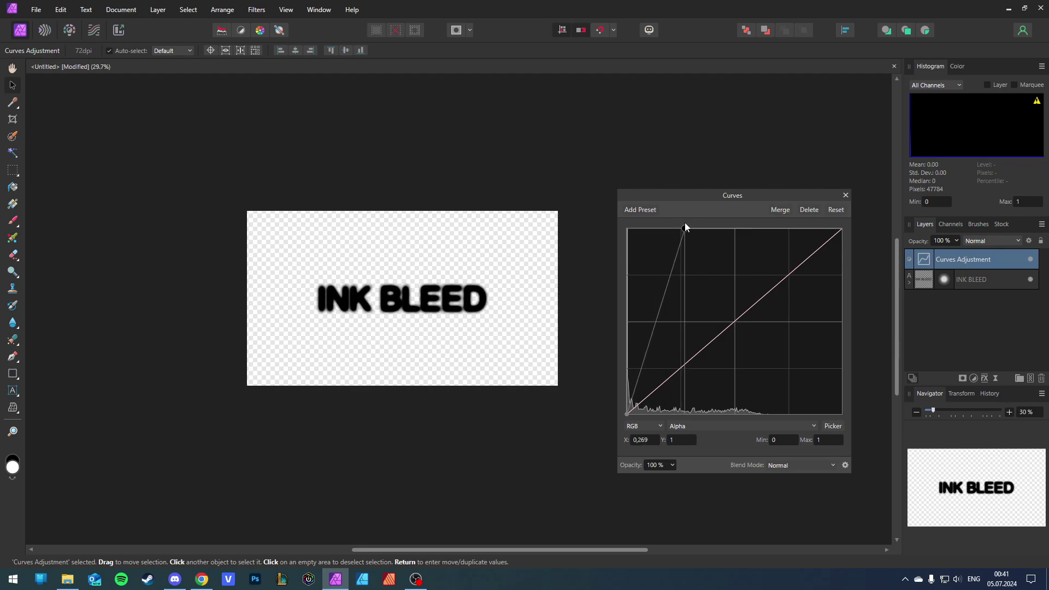
scroll(458, 300, up, 1)
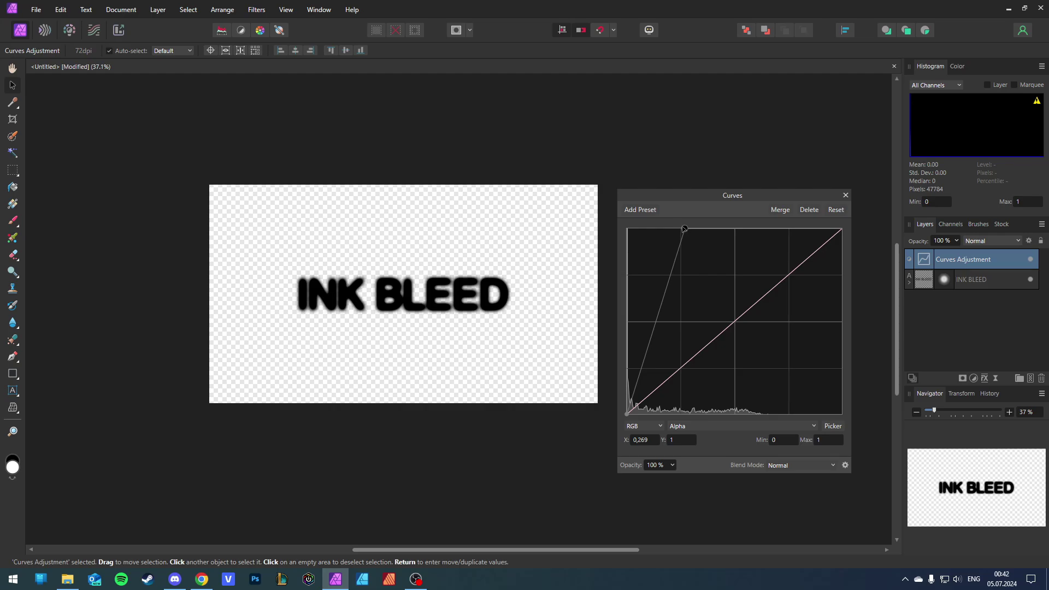
scroll(416, 295, right, 1)
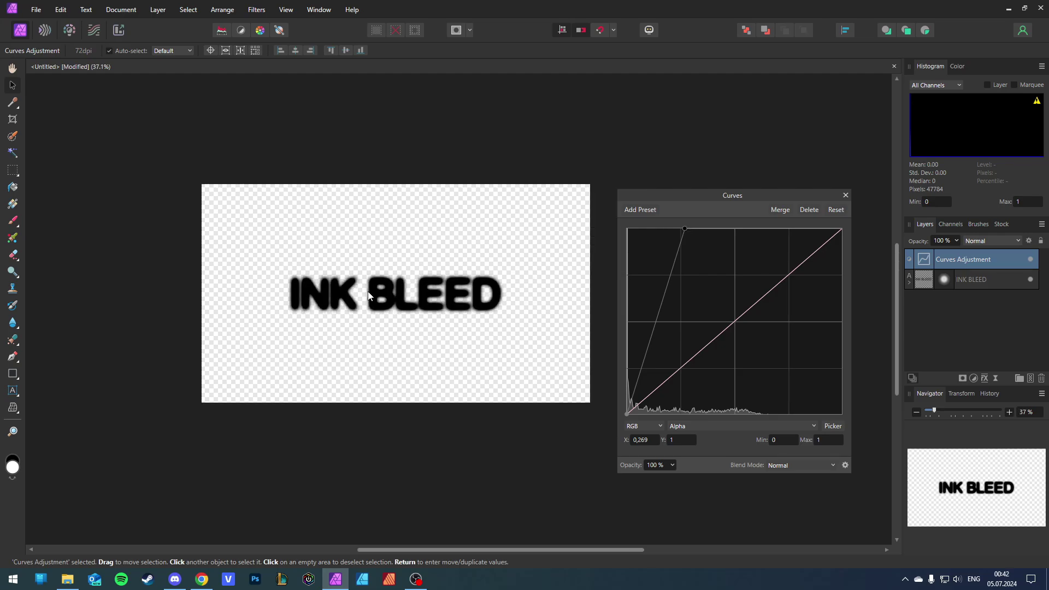
scroll(389, 283, down, 1)
scroll(389, 283, right, 1)
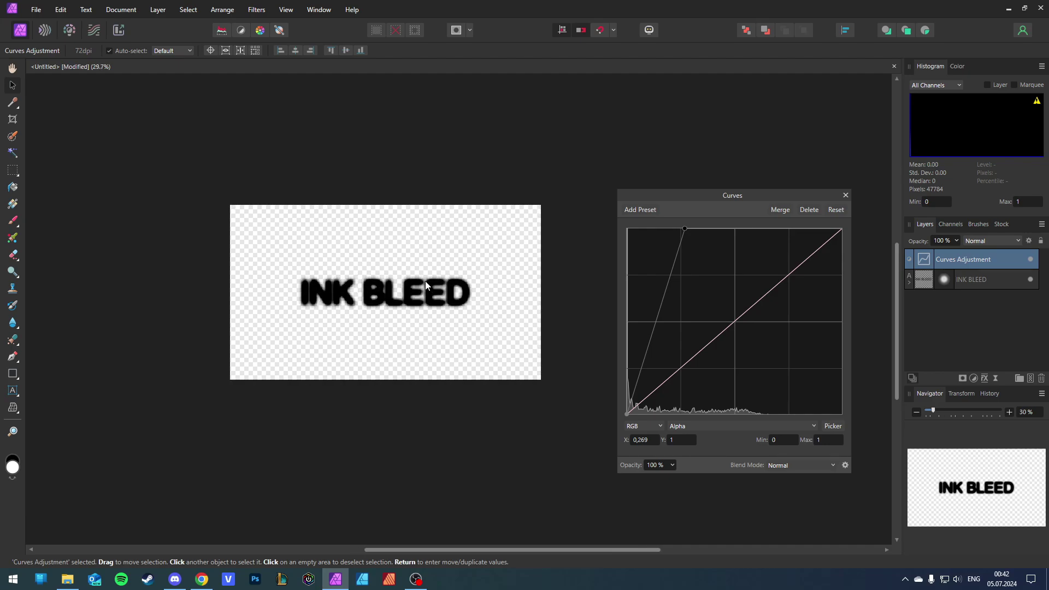
scroll(290, 286, up, 1)
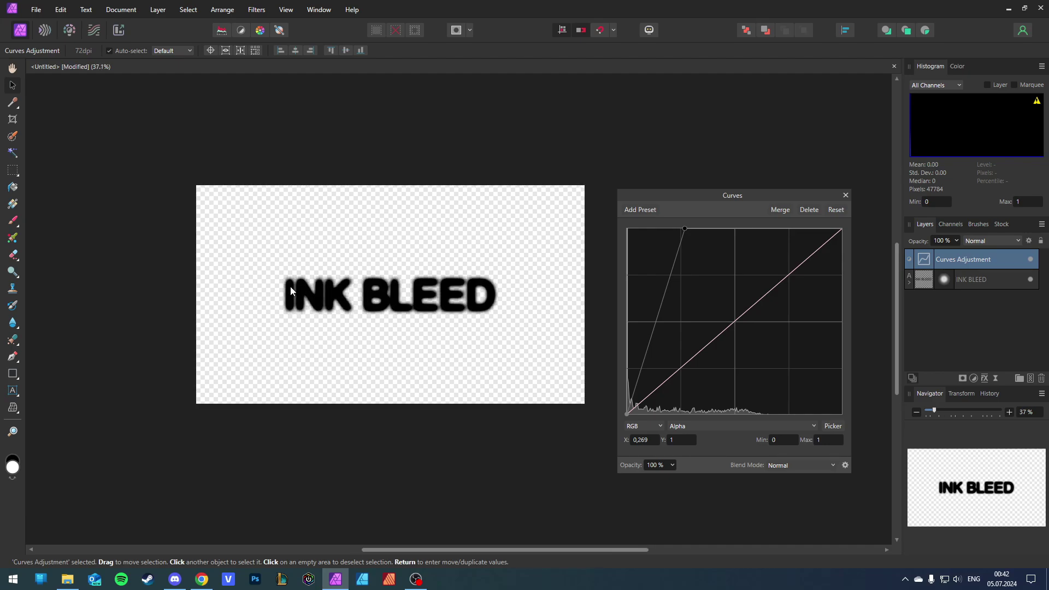
scroll(383, 284, down, 1)
scroll(392, 282, down, 1)
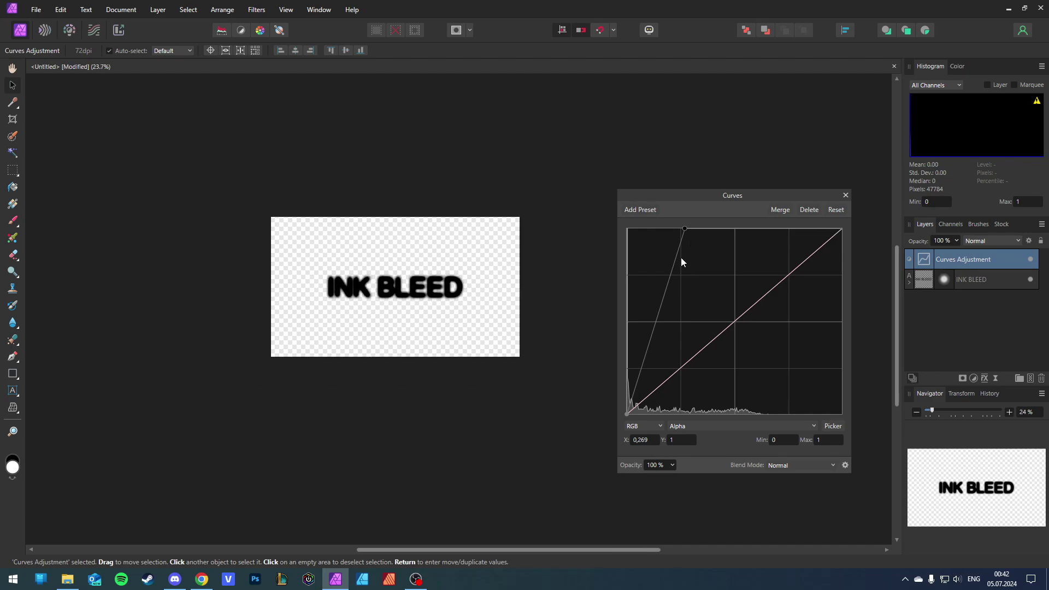
scroll(432, 279, up, 1)
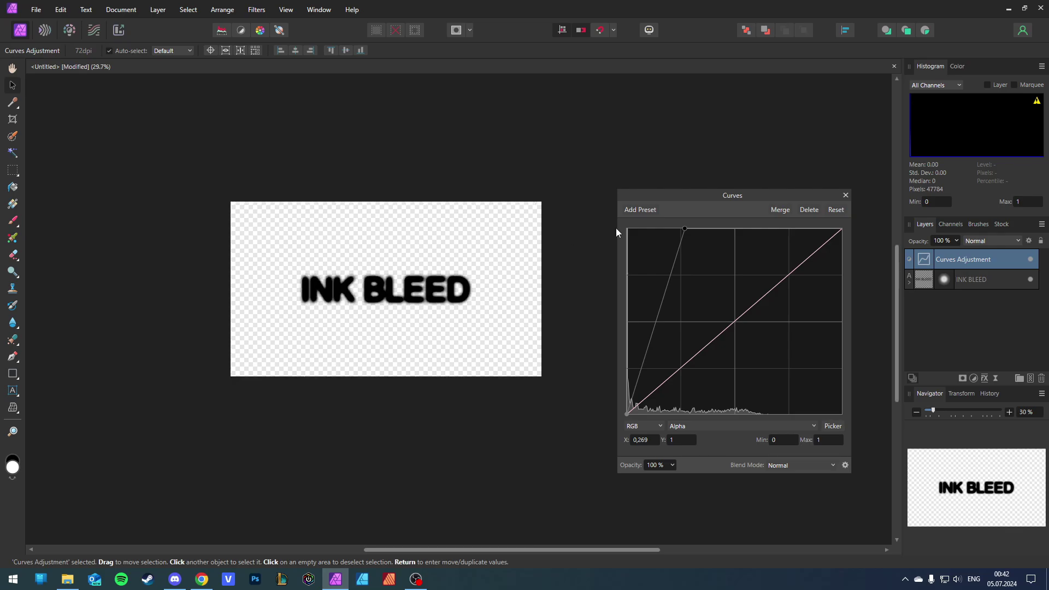
click(845, 195)
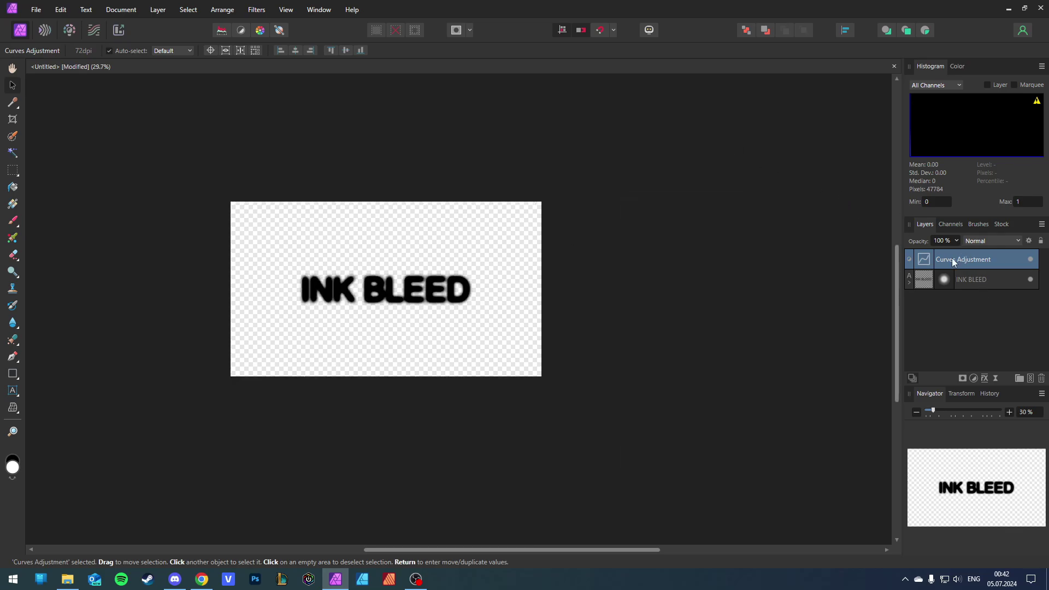
Step: Add a live Distort > Ripple filter with intensity 15
click(159, 10)
mouse_move(200, 140)
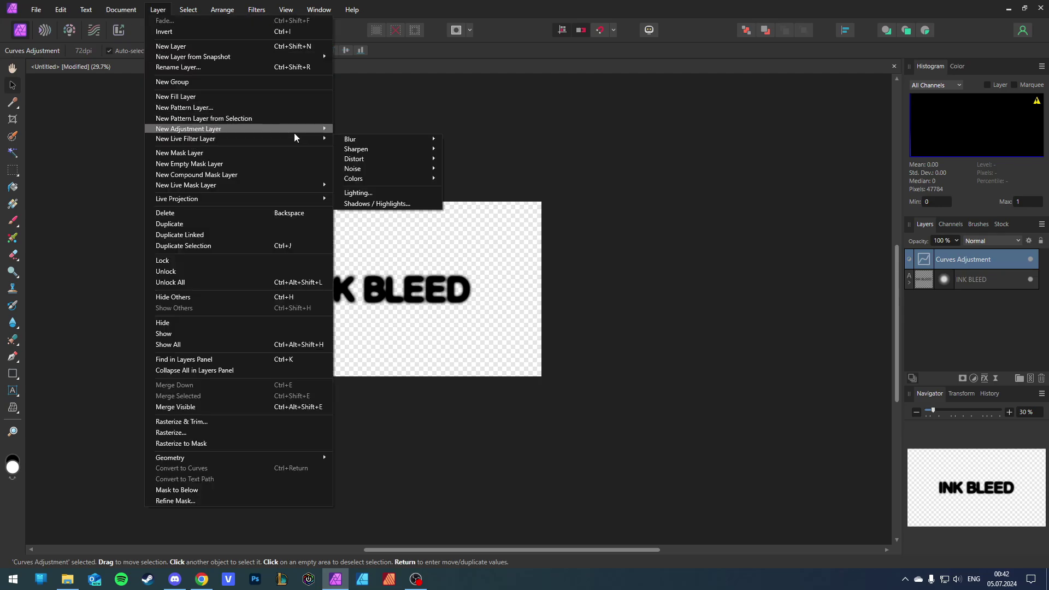
mouse_move(368, 158)
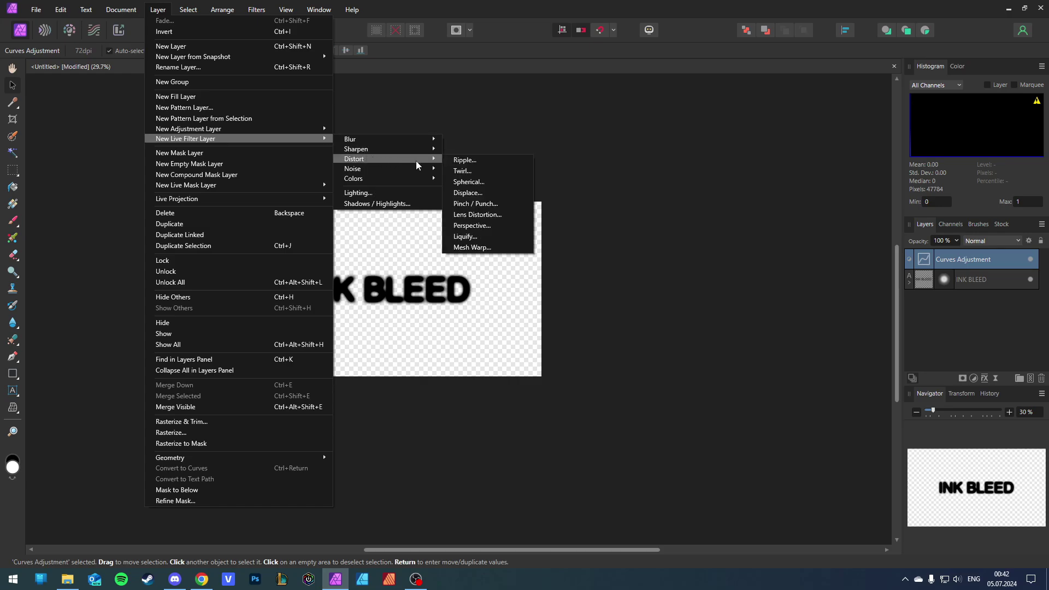
click(463, 160)
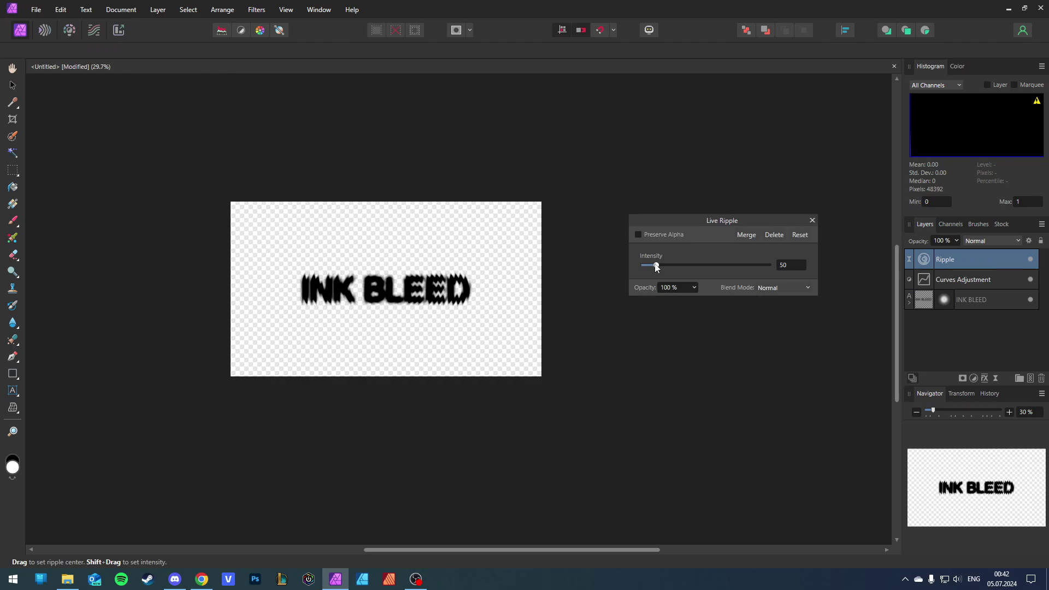
double_click(784, 266)
text(10)
key(Tab)
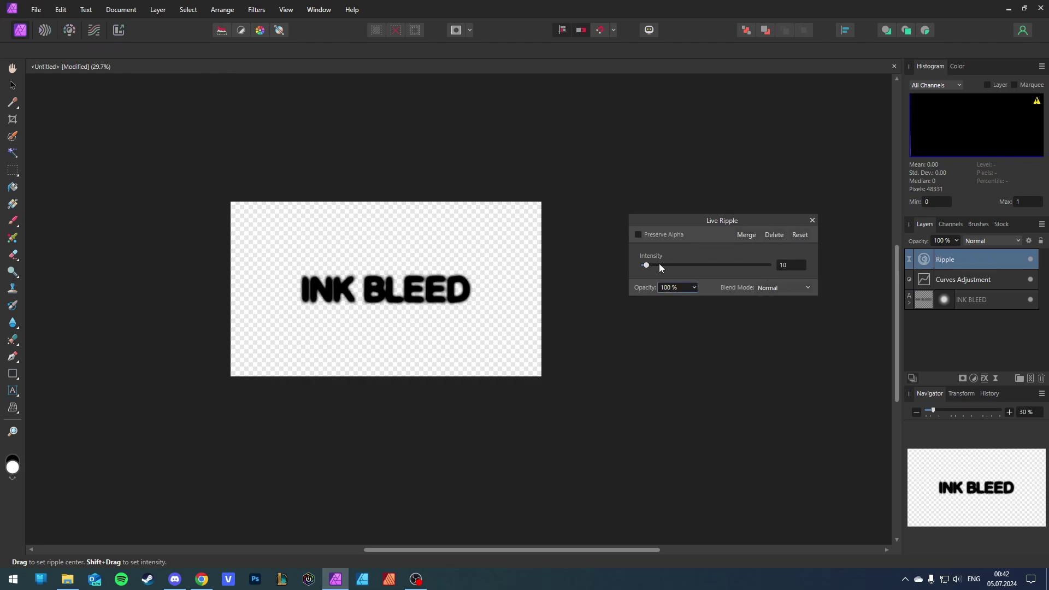
double_click(792, 265)
text(15)
key(Tab)
Step: Close the Ripple settings and select the Curves Adjustment layer
scroll(384, 304, up, 1)
scroll(323, 303, down, 1)
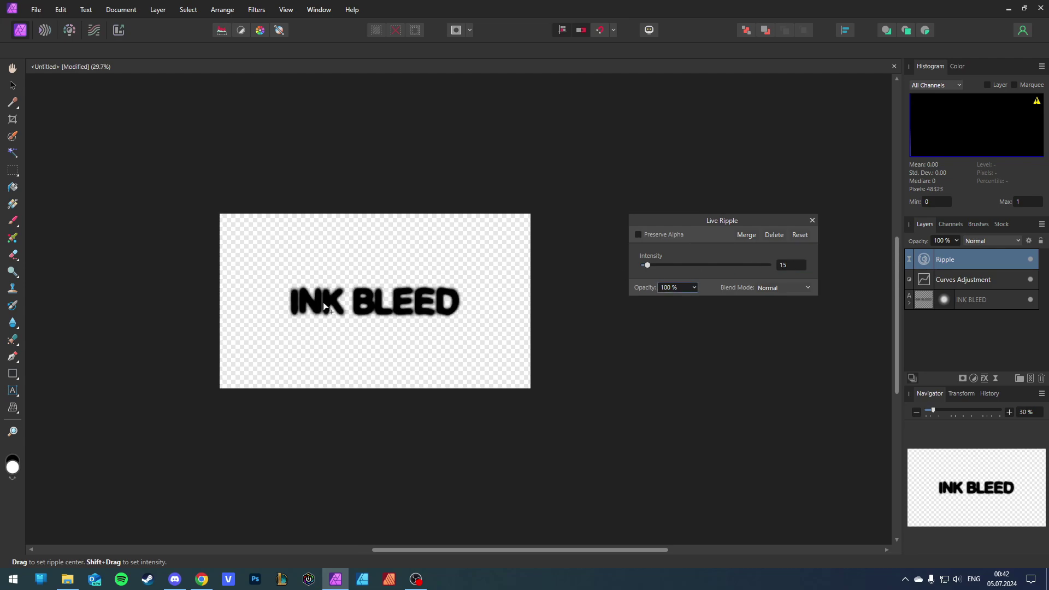
scroll(334, 318, up, 1)
scroll(330, 356, down, 1)
scroll(365, 358, up, 2)
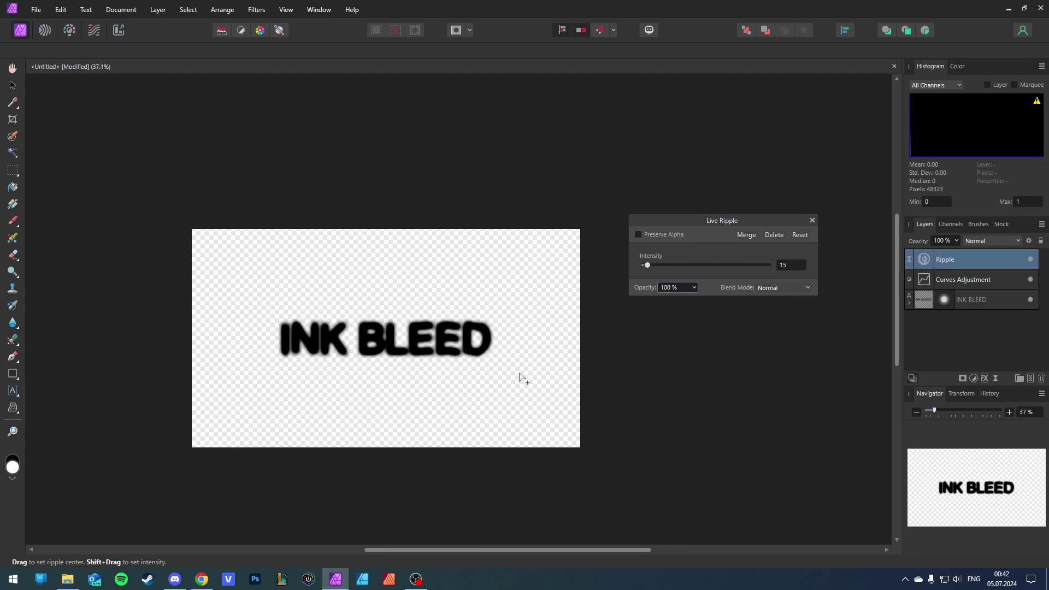
scroll(525, 377, down, 1)
click(746, 236)
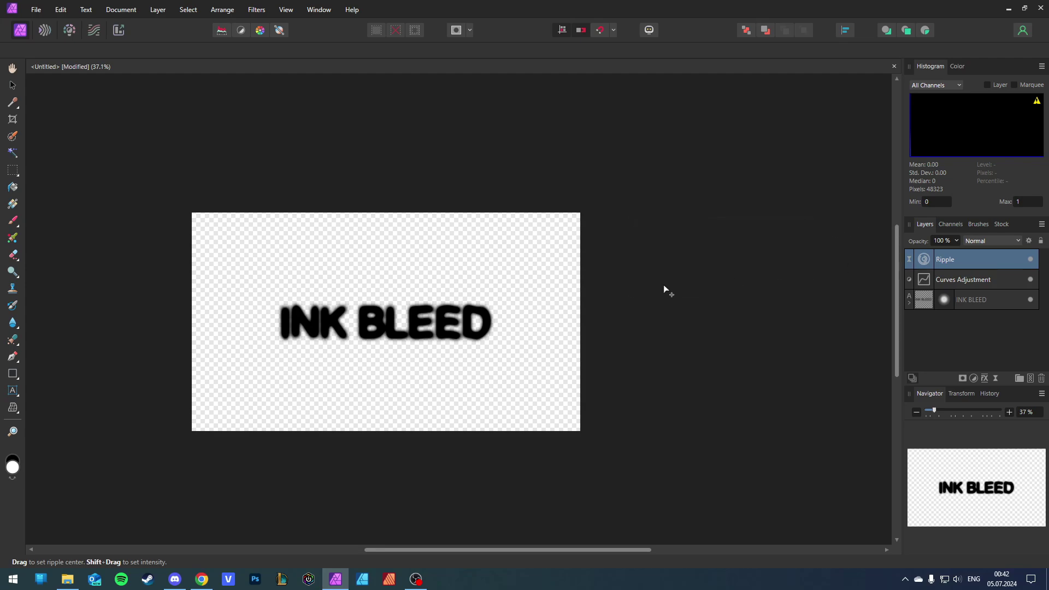
scroll(576, 296, down, 1)
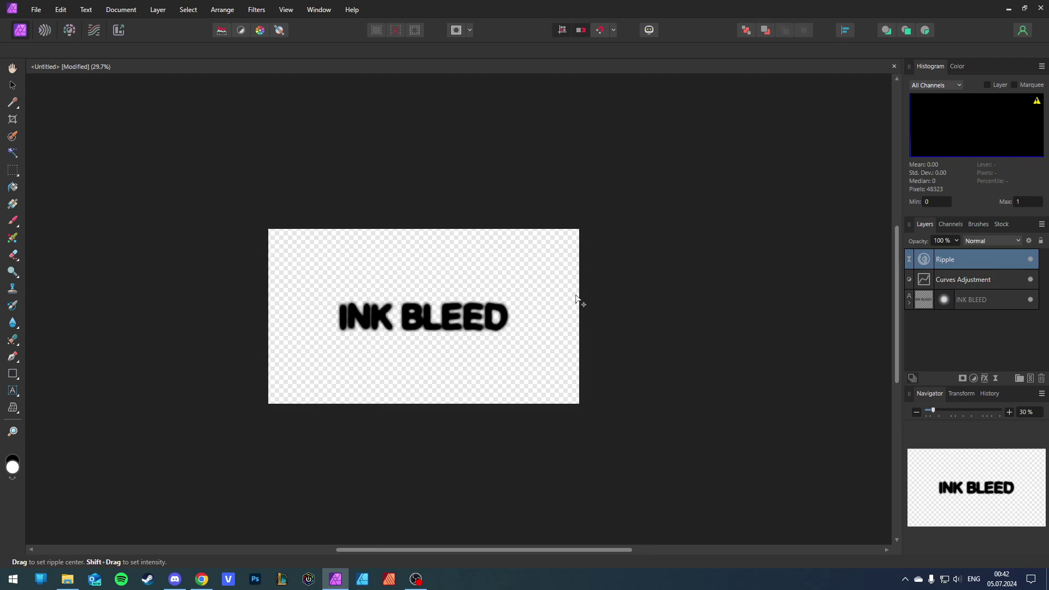
click(966, 282)
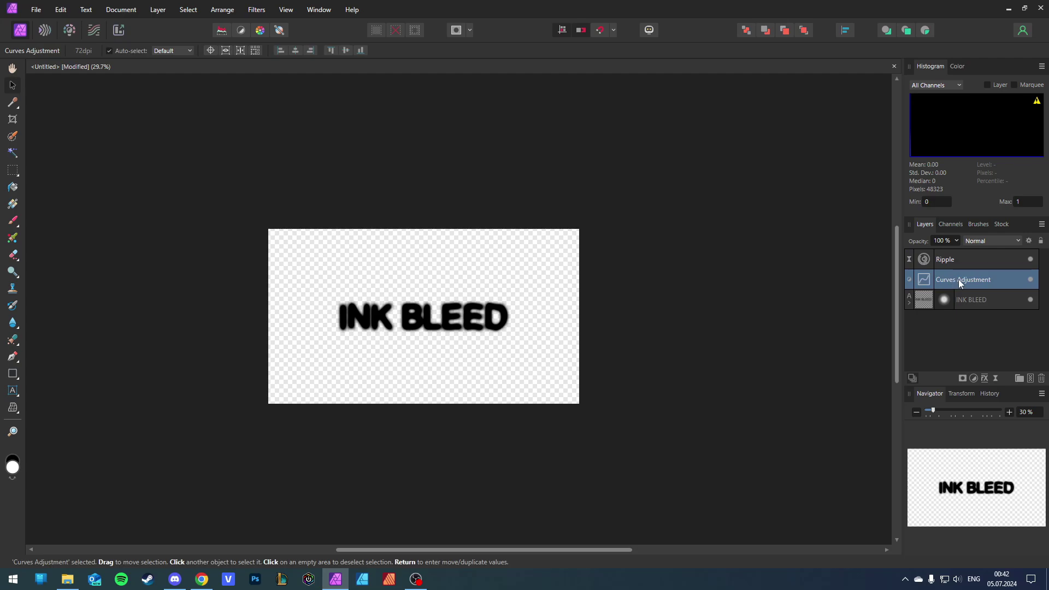
Step: Nest Curves and Ripple inside the INK BLEED layer, with Ripple above Gaussian Blur
mouse_move(965, 278)
mouse_down()
mouse_move(962, 300)
mouse_move(955, 276)
mouse_move(968, 299)
mouse_up()
click(972, 300)
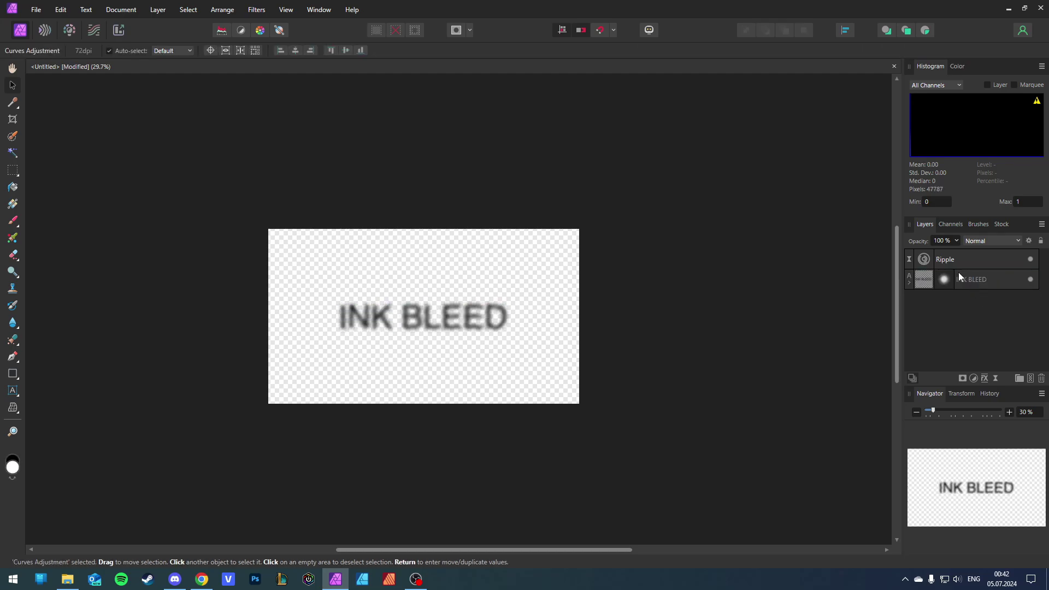
mouse_move(962, 261)
mouse_down()
mouse_move(977, 280)
mouse_move(969, 276)
mouse_up()
click(909, 262)
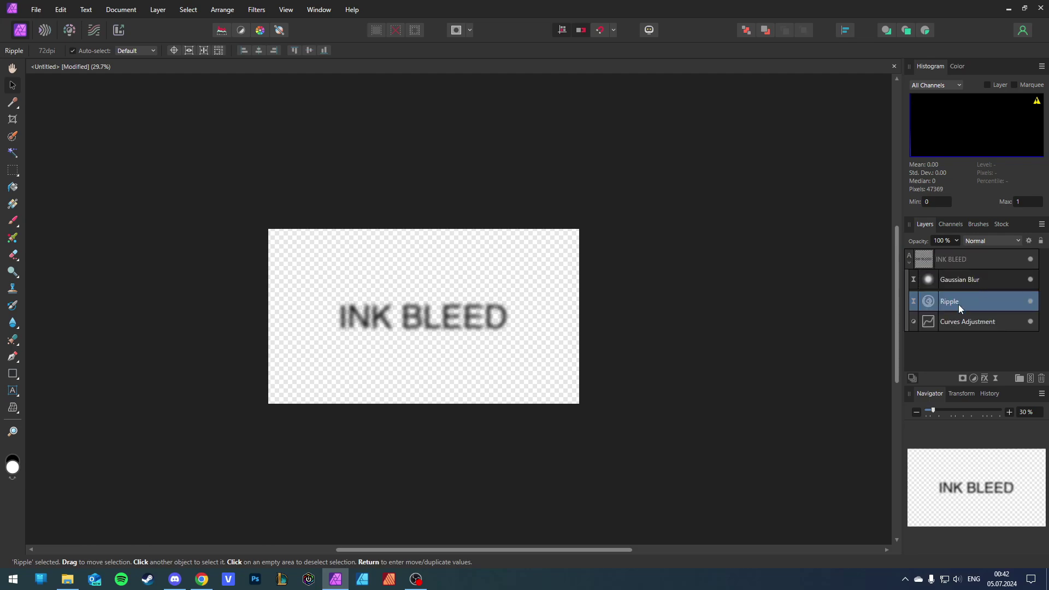
drag(954, 305, 953, 272)
Step: Keep Curves Adjustment above Gaussian Blur after testing the swap, and collapse the INK BLEED group
drag(965, 328, 958, 311)
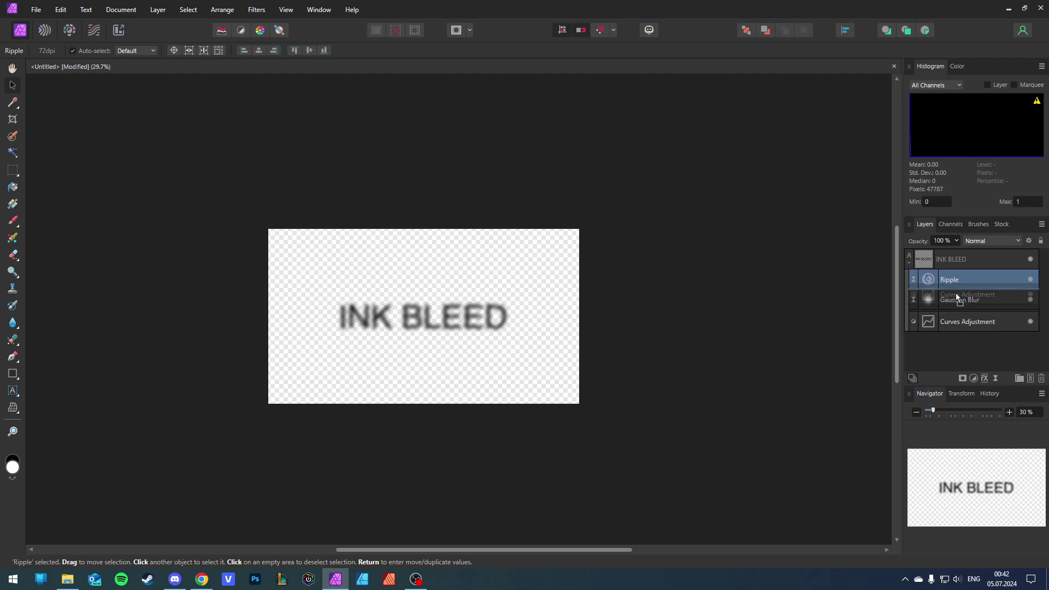
drag(957, 297, 955, 290)
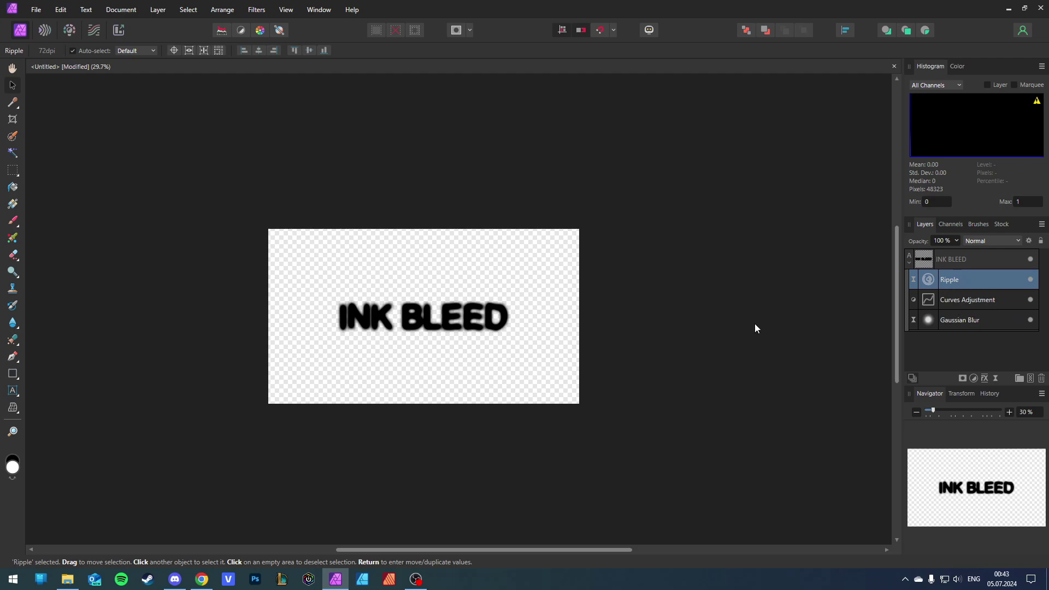
drag(961, 320, 965, 293)
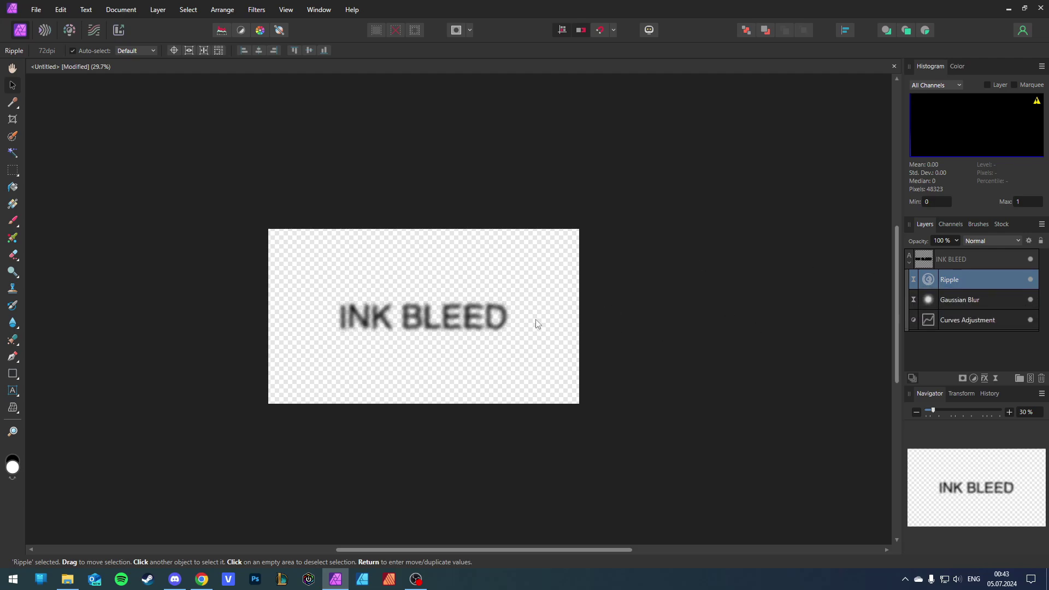
key(ctrl+z)
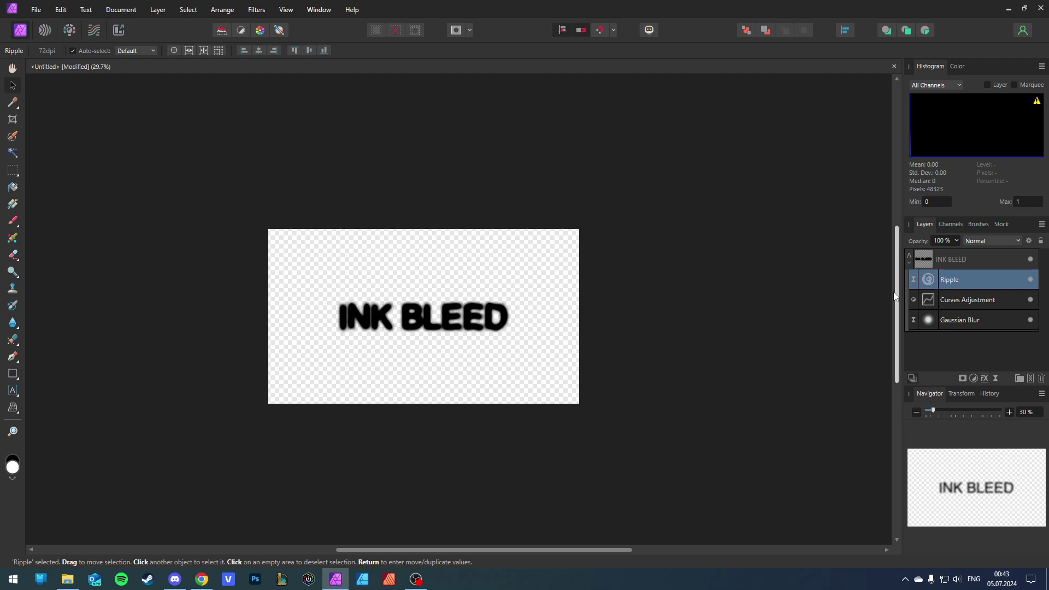
click(913, 260)
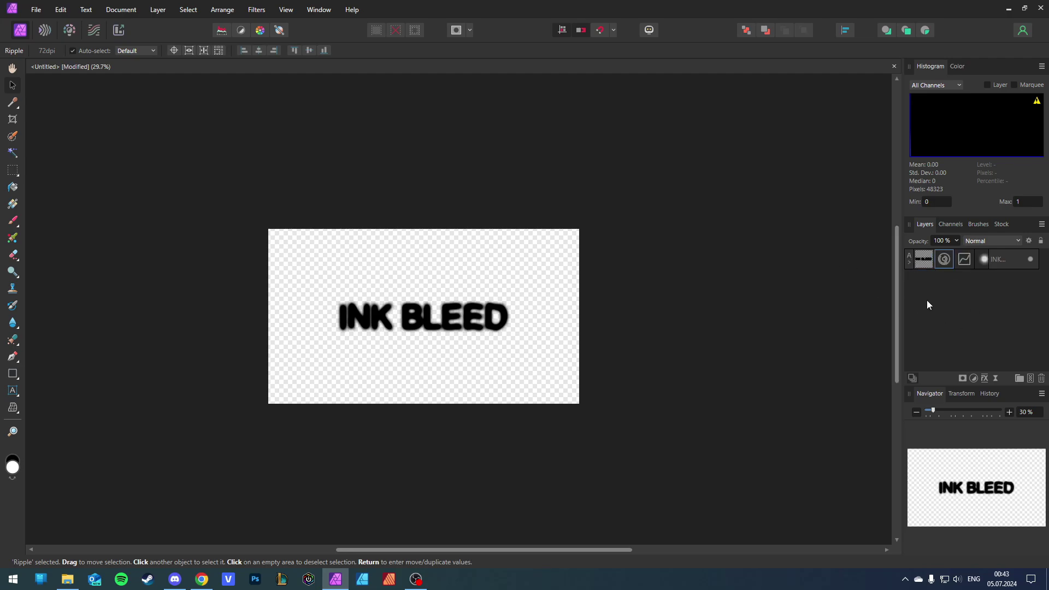
Step: Select the INK BLEED layer, leave it unlocked, and duplicate it with Ctrl+J
click(999, 265)
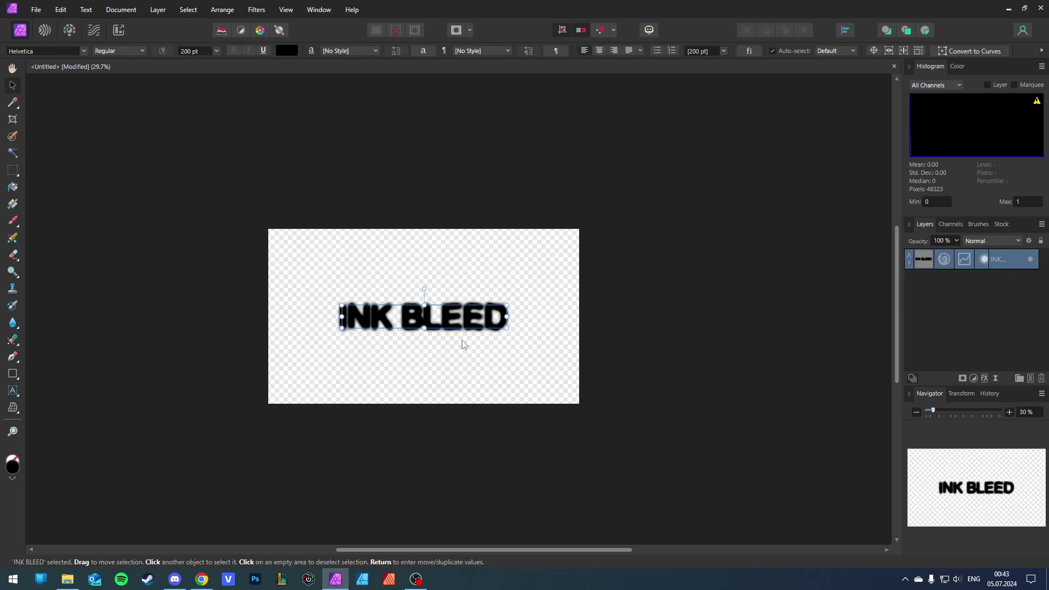
scroll(621, 340, up, 1)
scroll(470, 344, down, 1)
scroll(513, 345, up, 2)
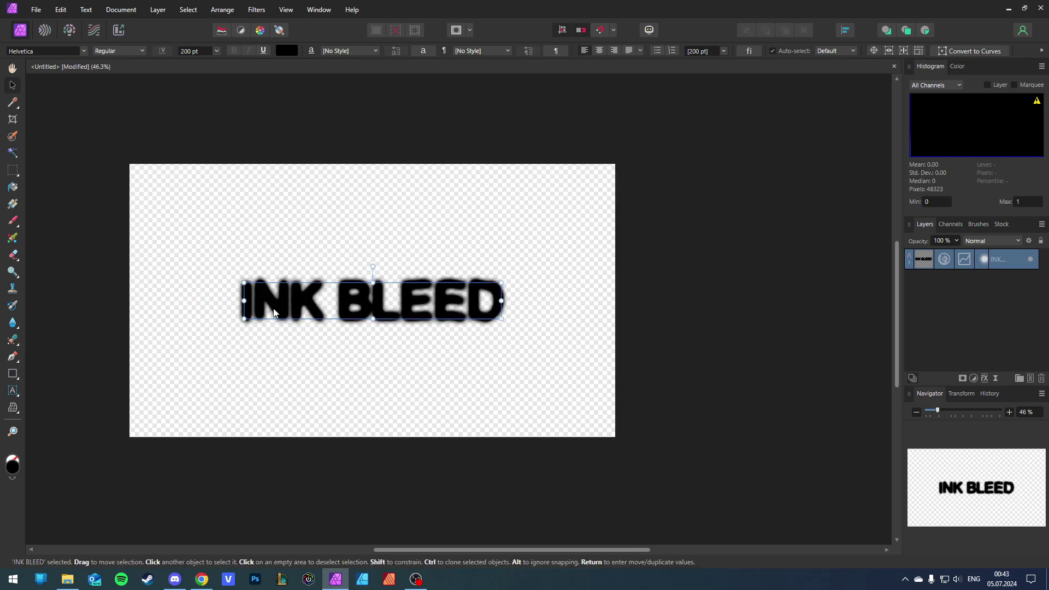
scroll(178, 315, up, 1)
scroll(417, 293, down, 1)
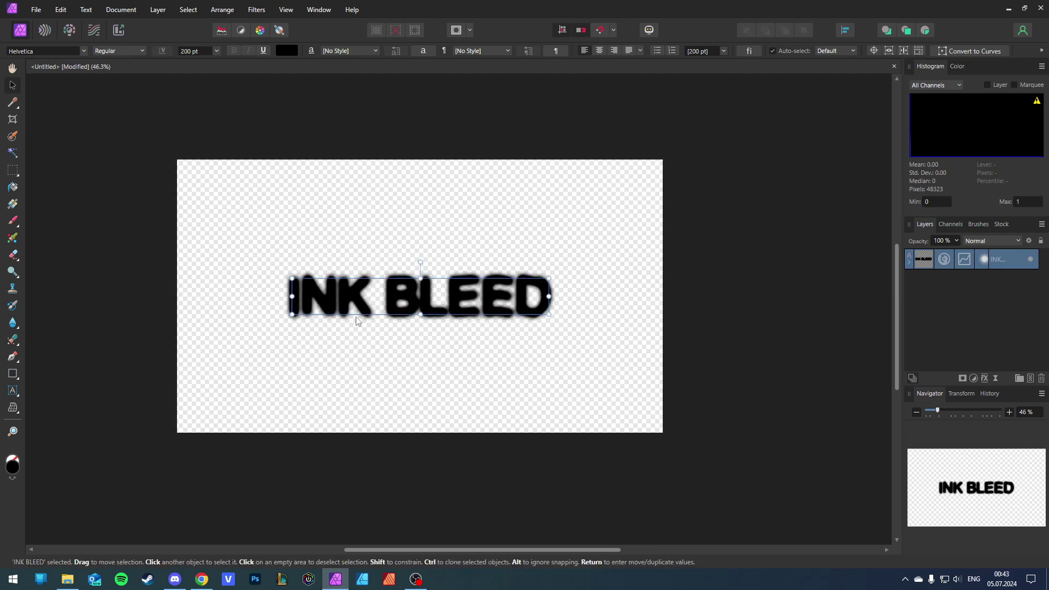
scroll(376, 245, down, 1)
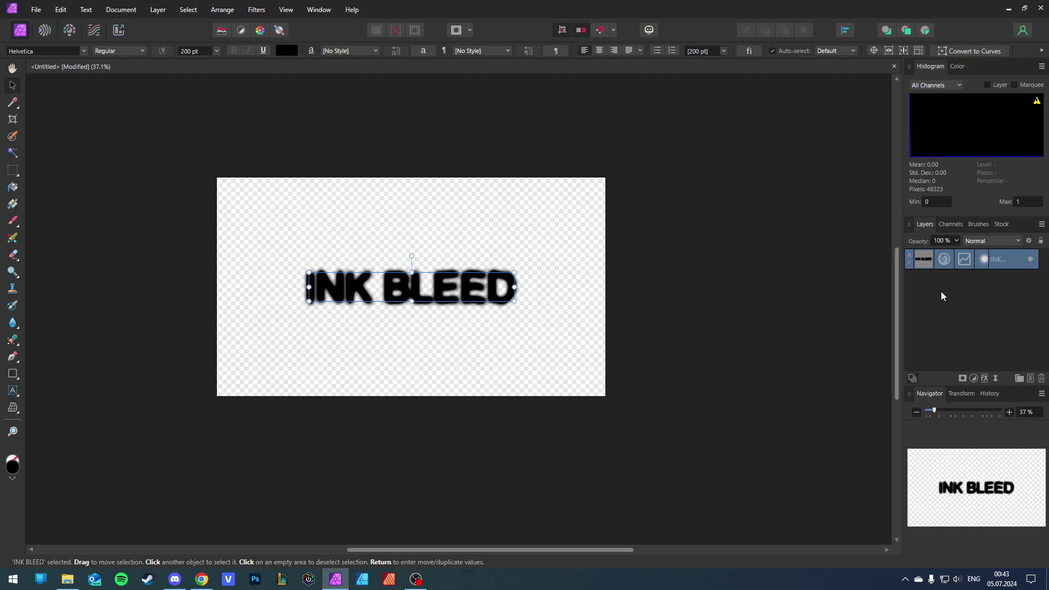
click(1020, 260)
click(1020, 262)
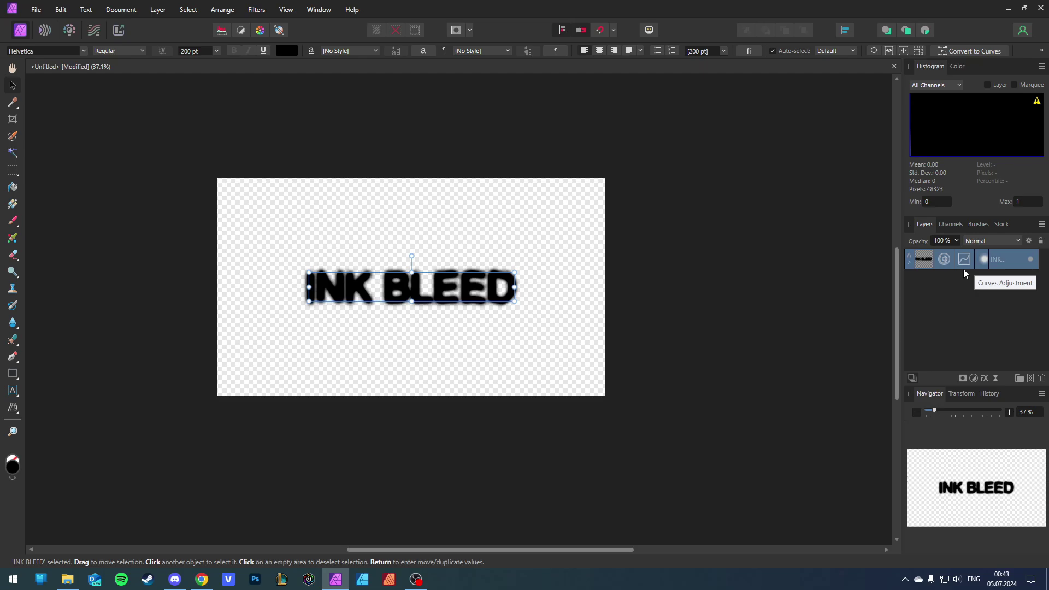
key(ctrl+j)
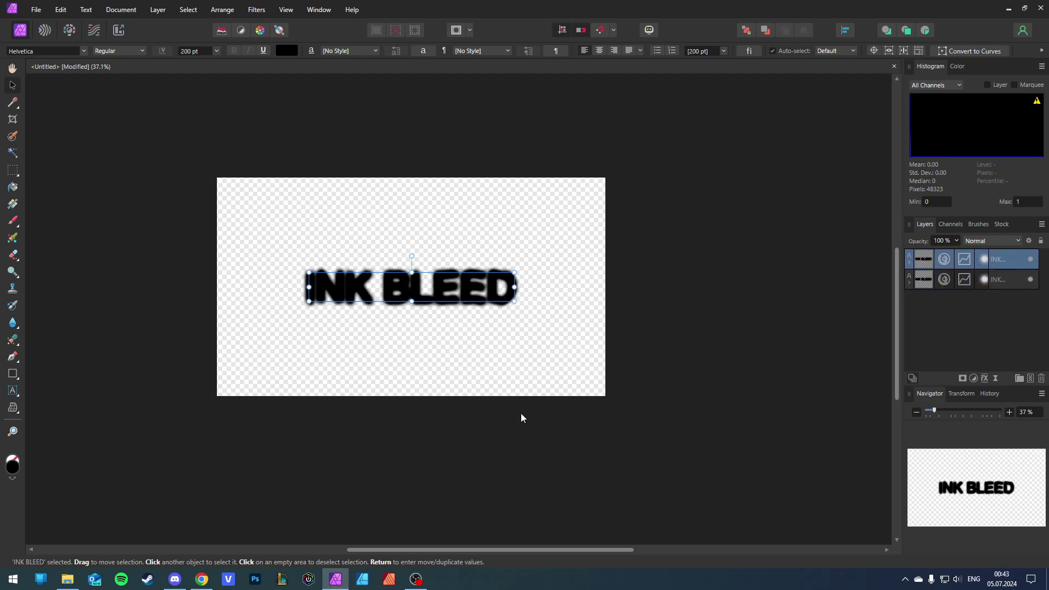
Step: Bring up Chrome and browse the brown paper texture image results
mouse_move(201, 578)
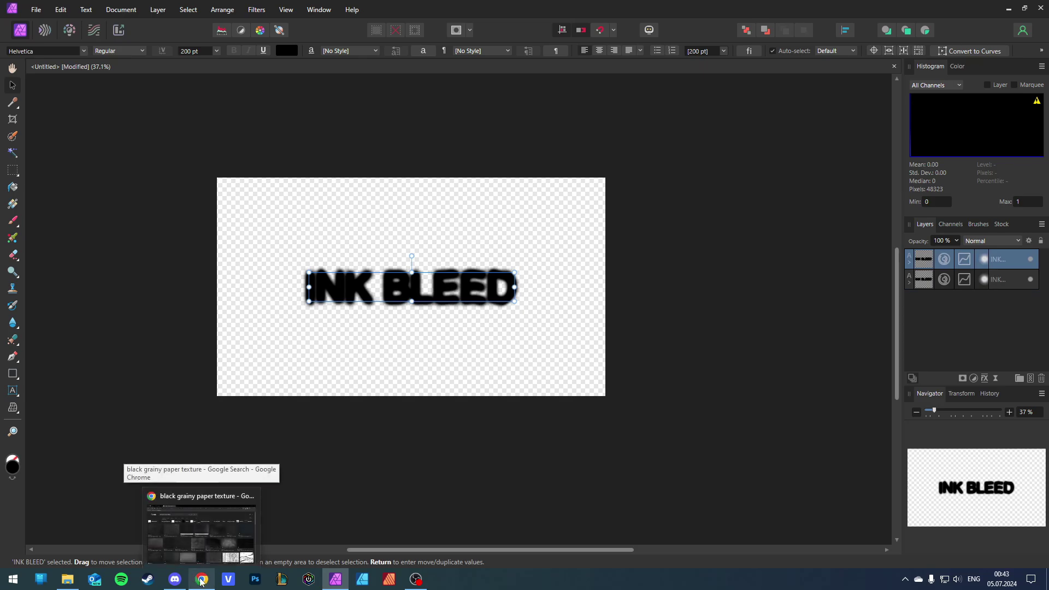
click(212, 547)
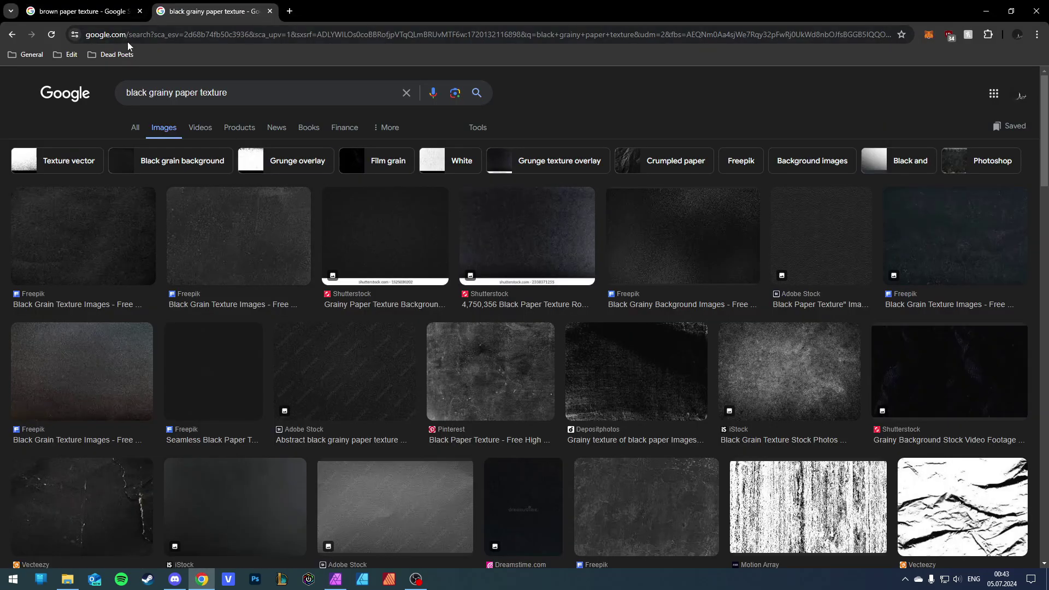
click(93, 11)
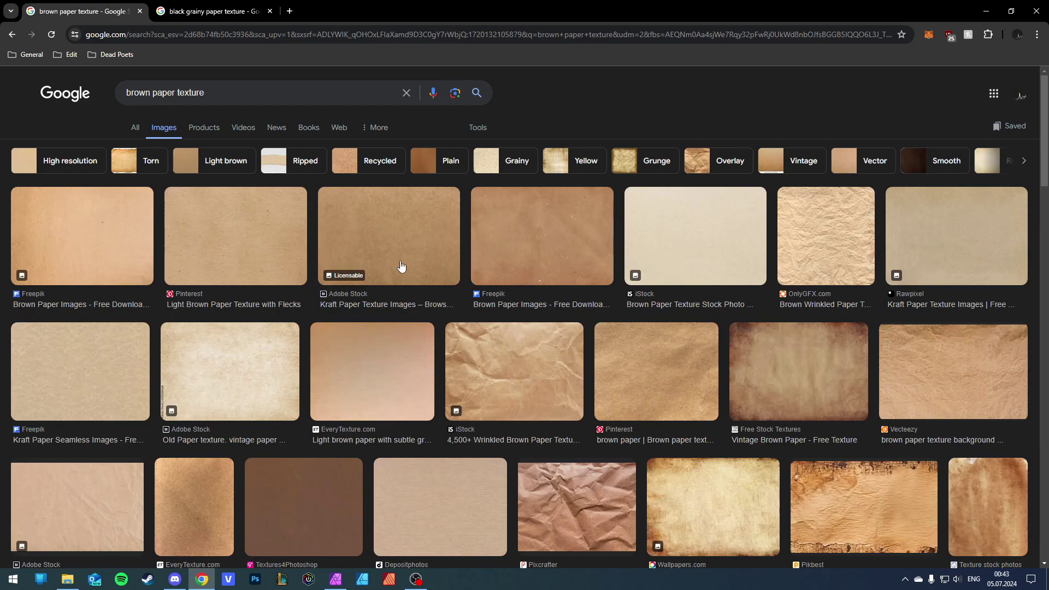
scroll(383, 270, down, 1)
scroll(548, 237, down, 1)
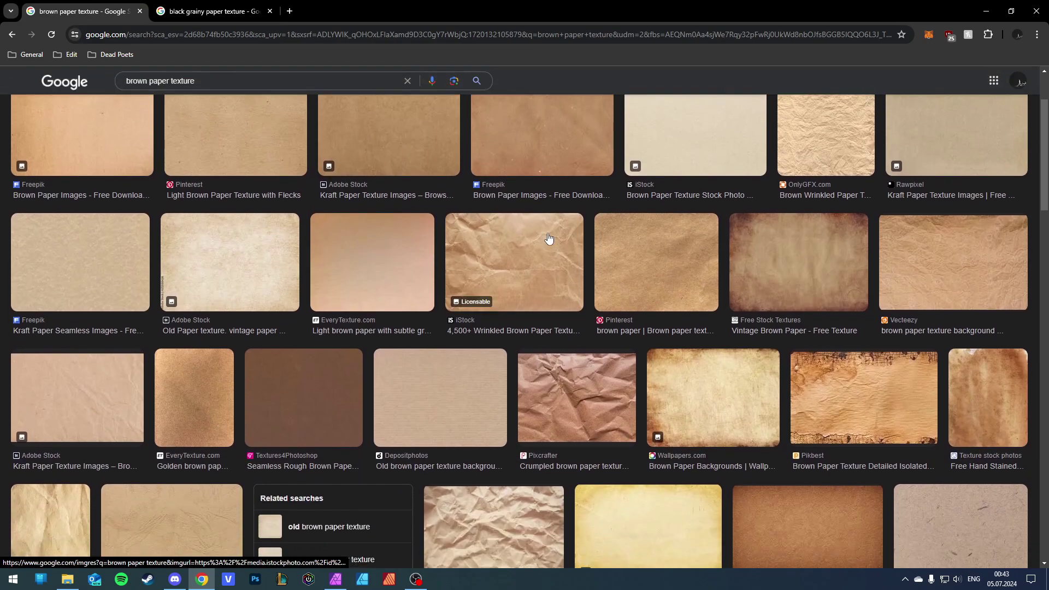
scroll(543, 262, up, 1)
scroll(601, 251, up, 1)
scroll(739, 303, down, 3)
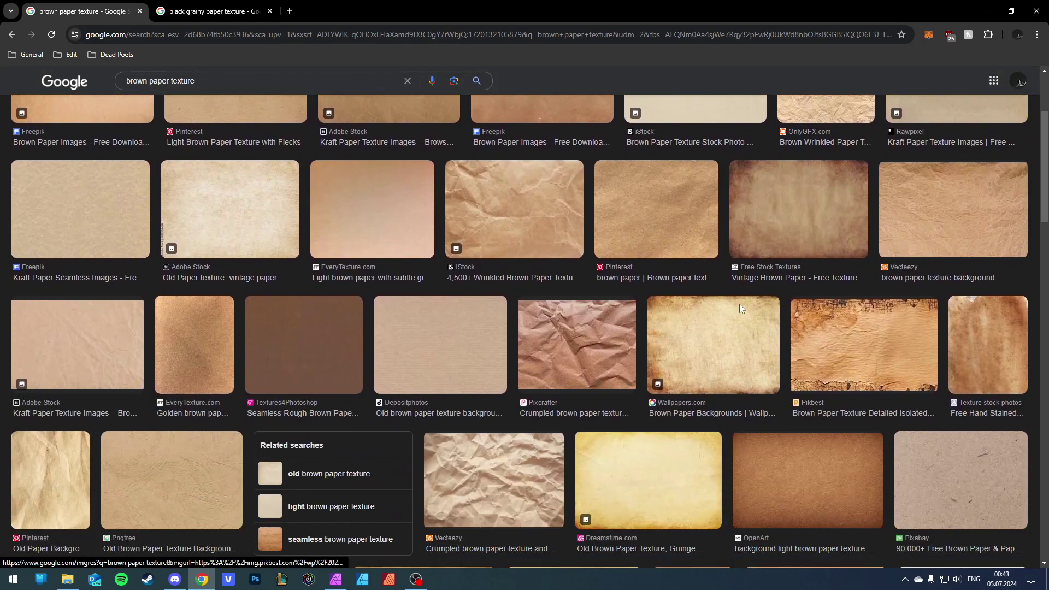
scroll(421, 374, up, 3)
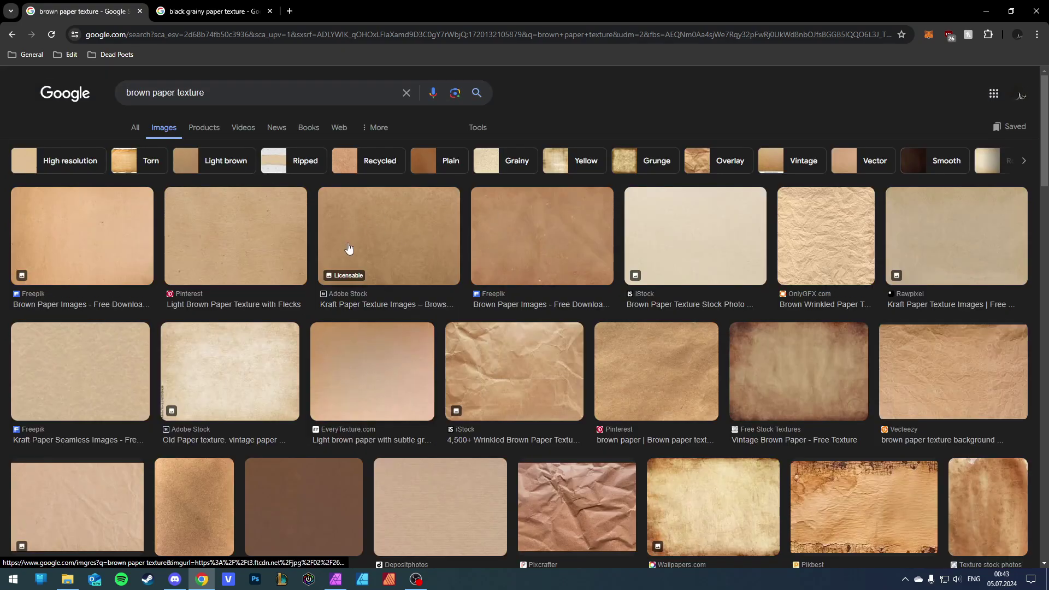
Step: Copy the Adobe Stock kraft paper image from its larger preview with Kopier bilde
click(420, 244)
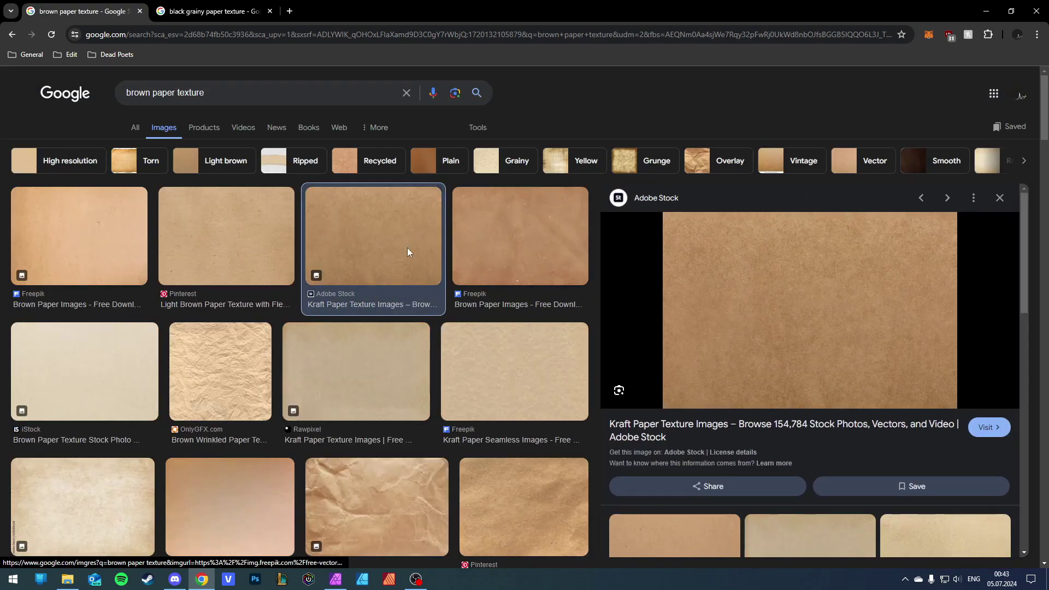
right_click(745, 314)
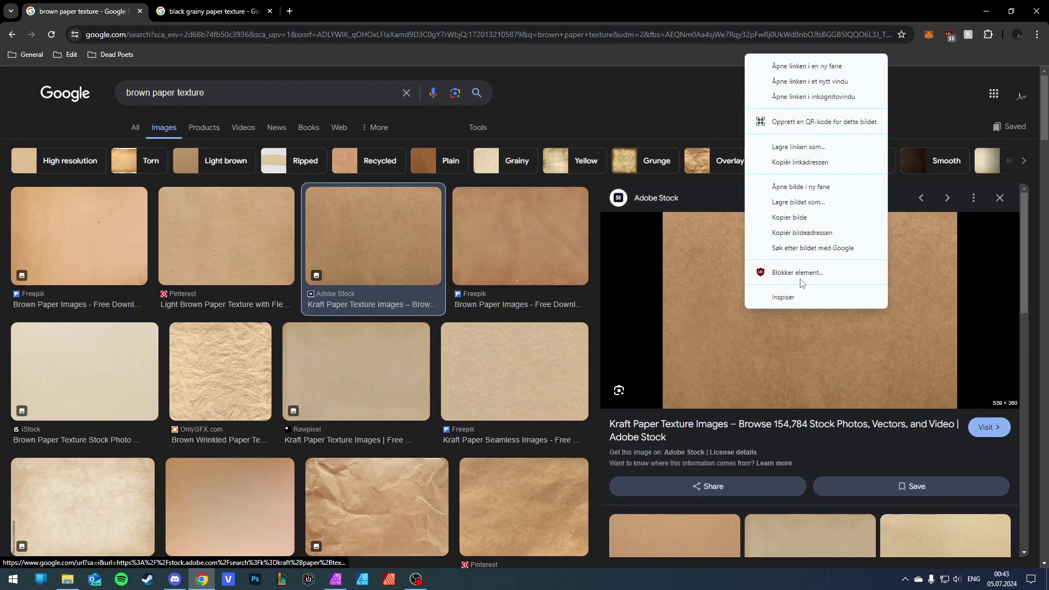
click(788, 218)
Step: Paste the kraft paper above the lower INK BLEED copy and stretch it across the whole canvas
click(335, 580)
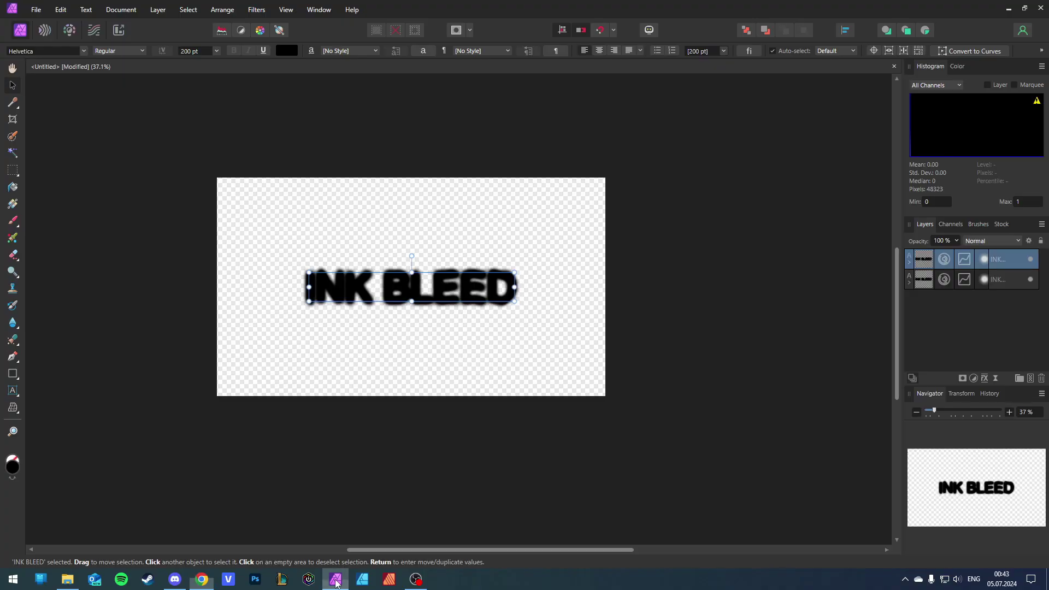
click(992, 285)
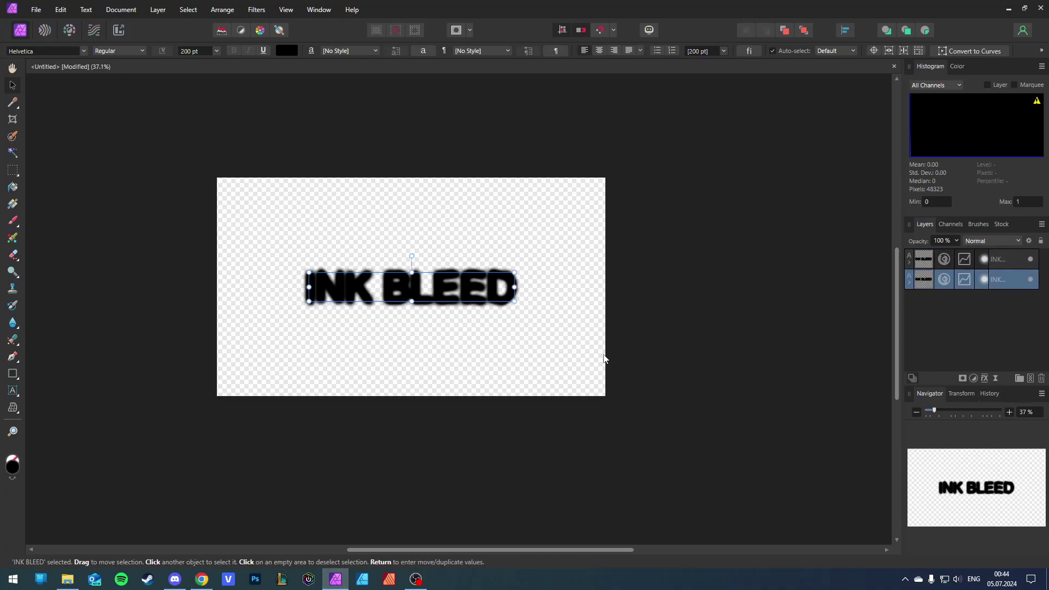
key(ctrl+v)
drag(473, 323, 624, 419)
mouse_move(555, 361)
mouse_down()
mouse_move(537, 342)
mouse_move(551, 344)
mouse_up()
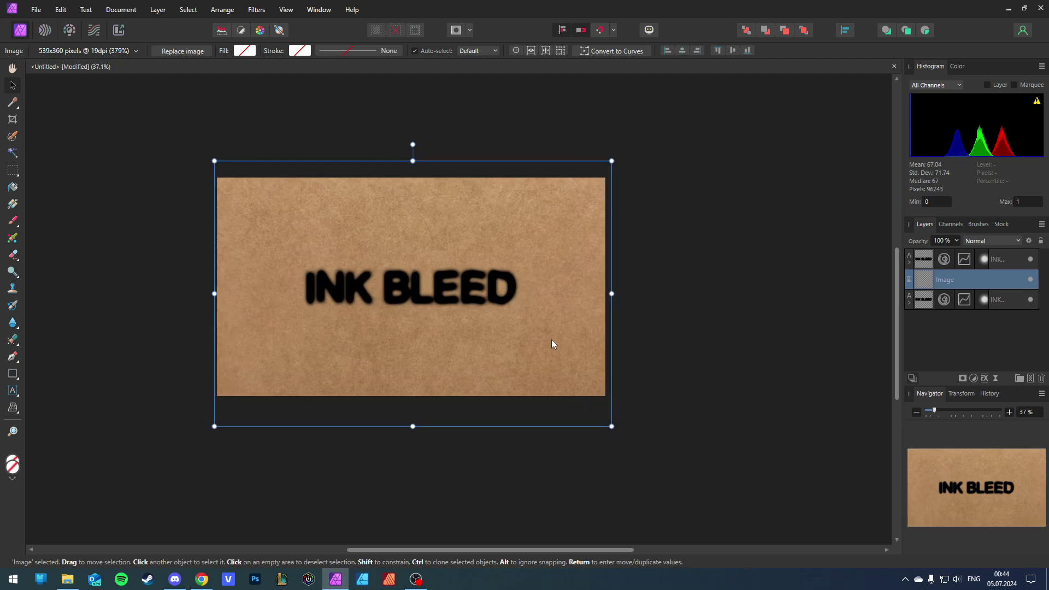
click(998, 261)
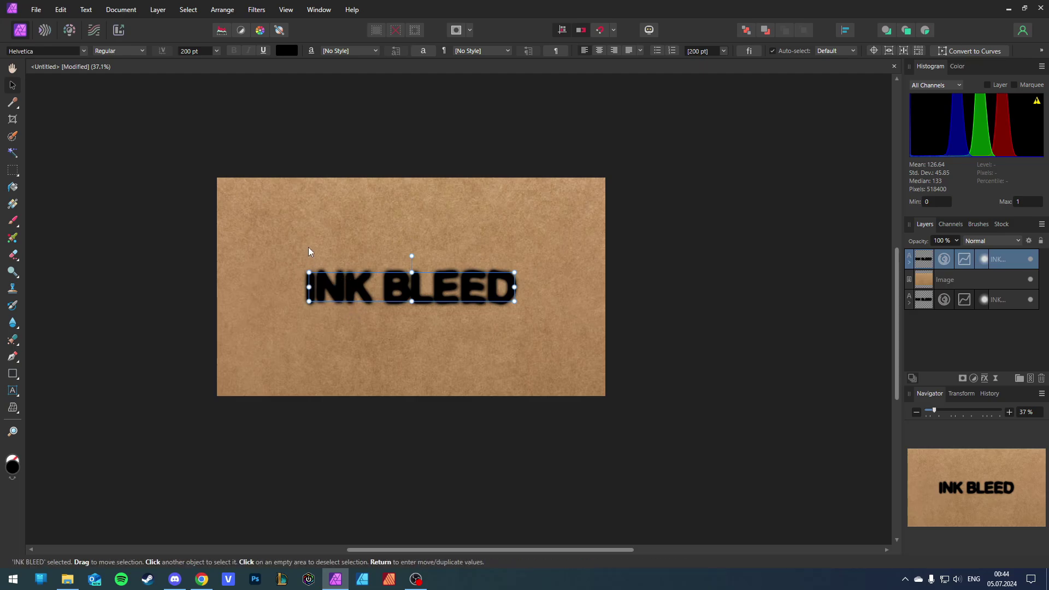
key(alt+Tab)
Step: Copy the first Freepik black grain texture via Kopier bilde and go back to Affinity Photo
click(213, 10)
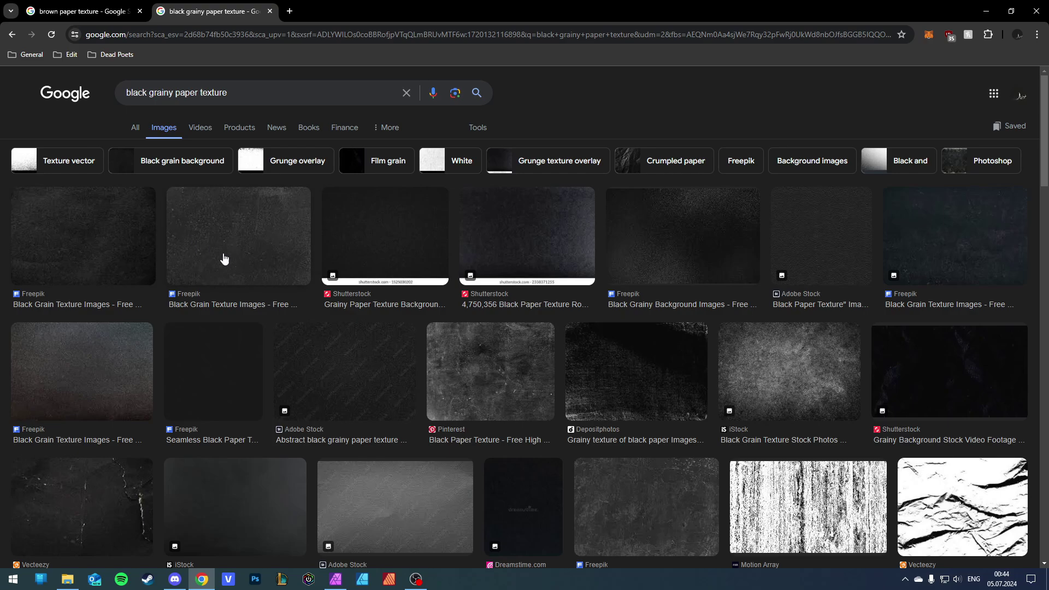
click(89, 239)
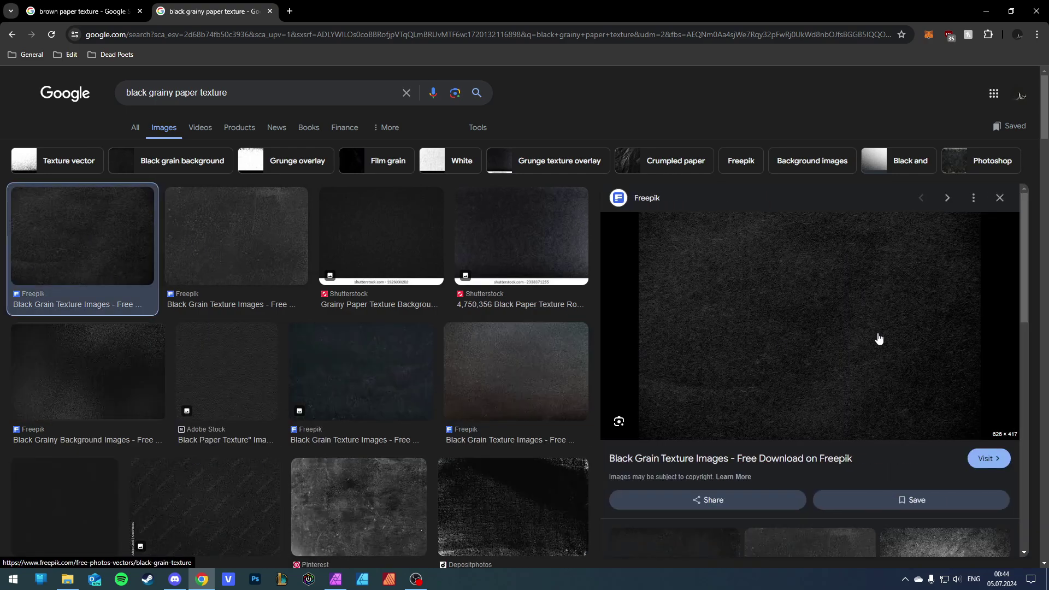
right_click(776, 331)
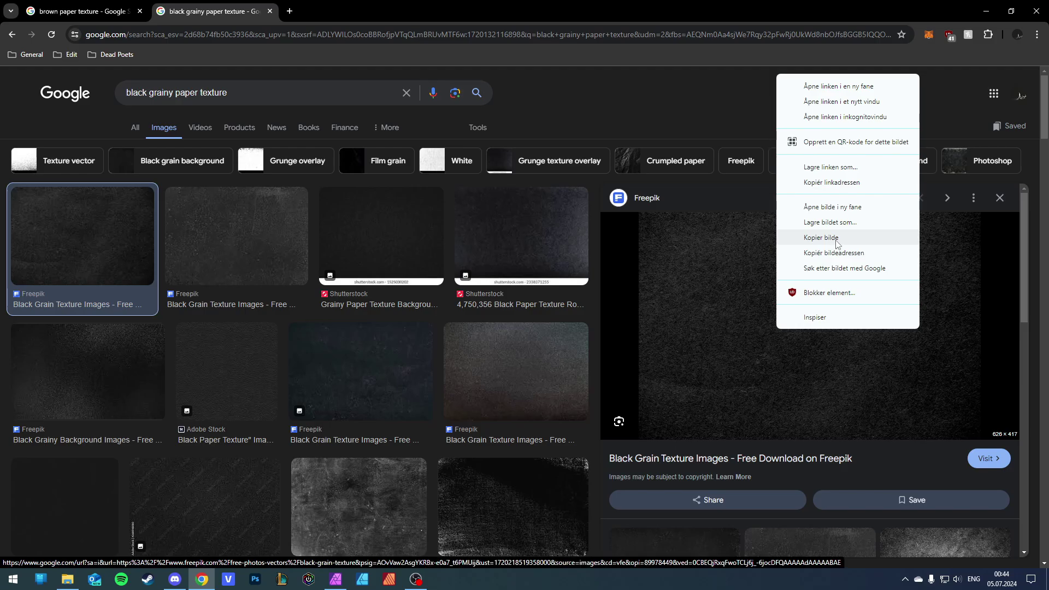
click(837, 238)
click(335, 579)
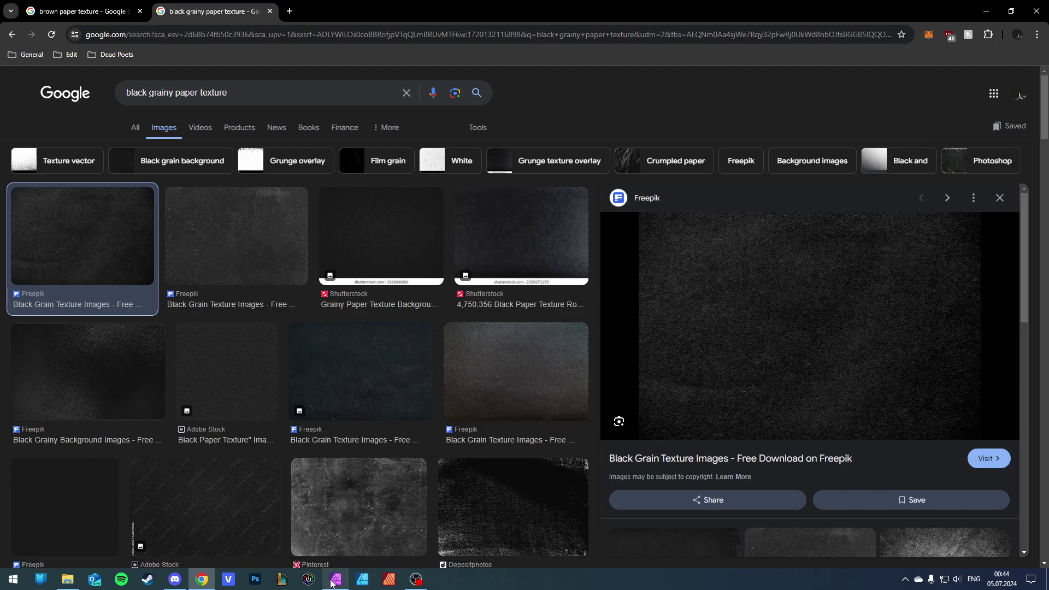
Step: Paste the black grain texture as the top layer and enlarge it over the paper and letters
double_click(999, 261)
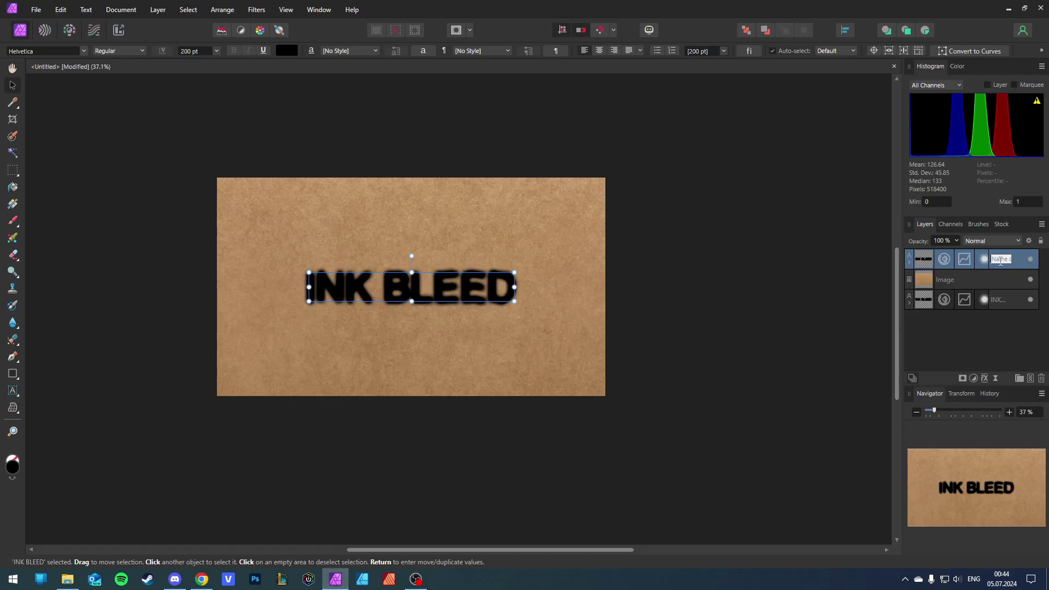
key(Return)
key(ctrl+v)
mouse_move(464, 302)
mouse_down()
mouse_move(366, 270)
mouse_move(387, 244)
mouse_move(373, 253)
mouse_up()
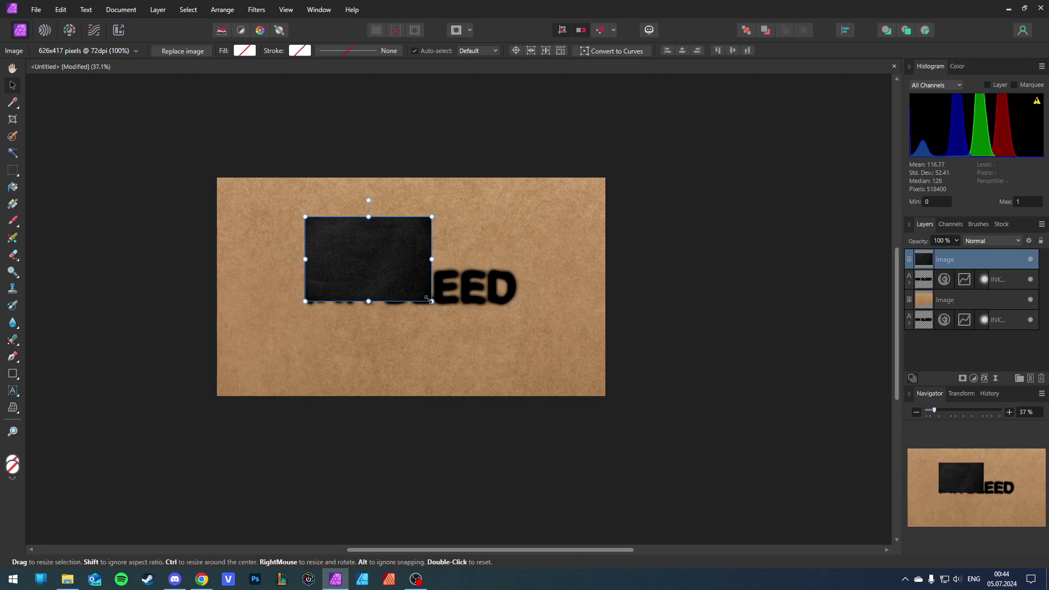
drag(428, 298, 518, 359)
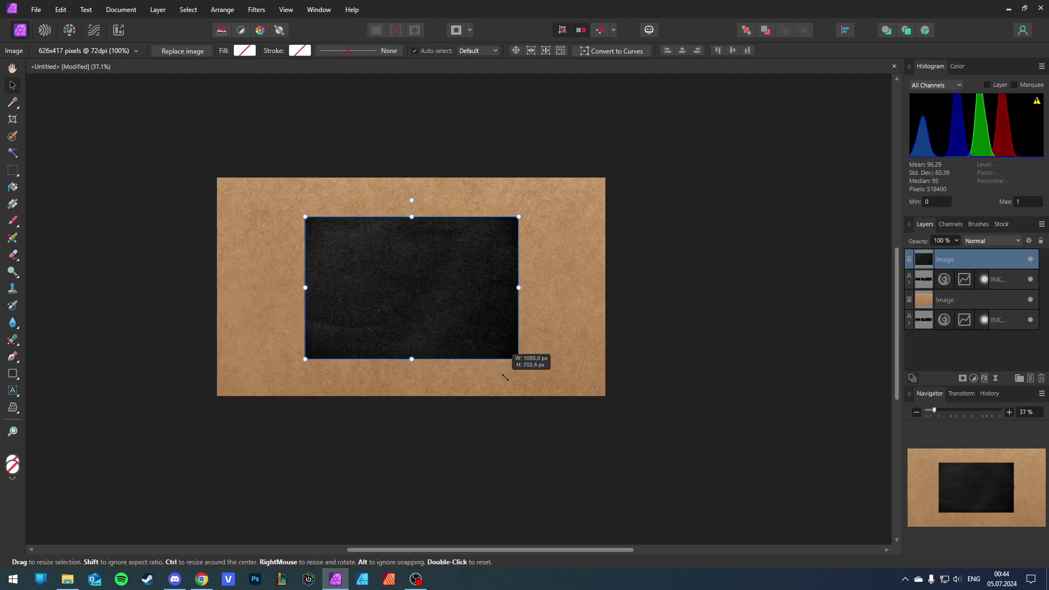
mouse_move(398, 290)
mouse_down()
mouse_move(386, 286)
mouse_move(536, 409)
mouse_move(464, 306)
mouse_move(477, 297)
mouse_move(461, 299)
mouse_up()
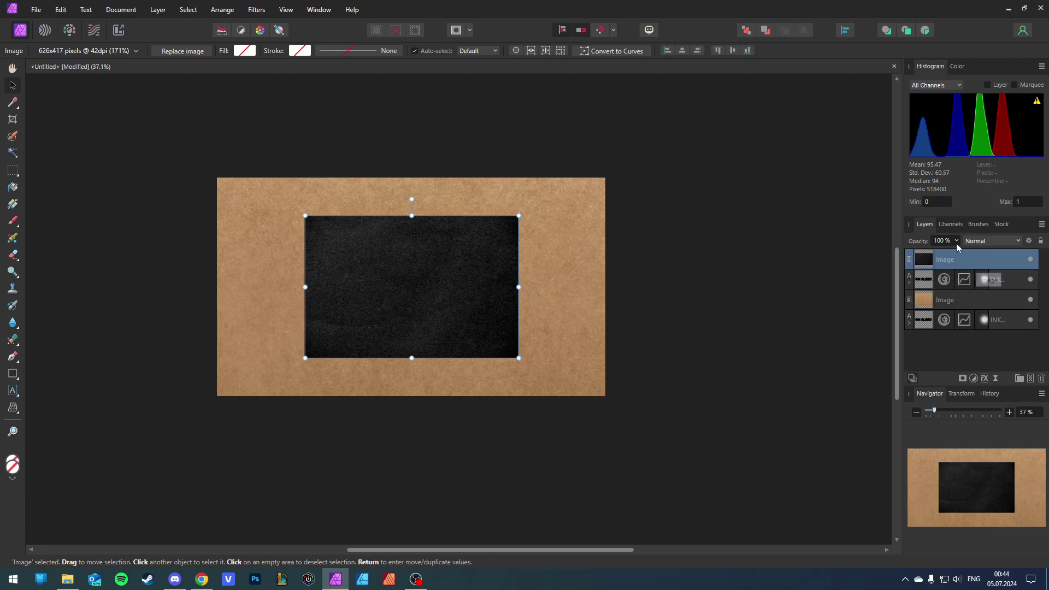
Step: Set the grain texture layer's blend mode to Lighten
click(992, 242)
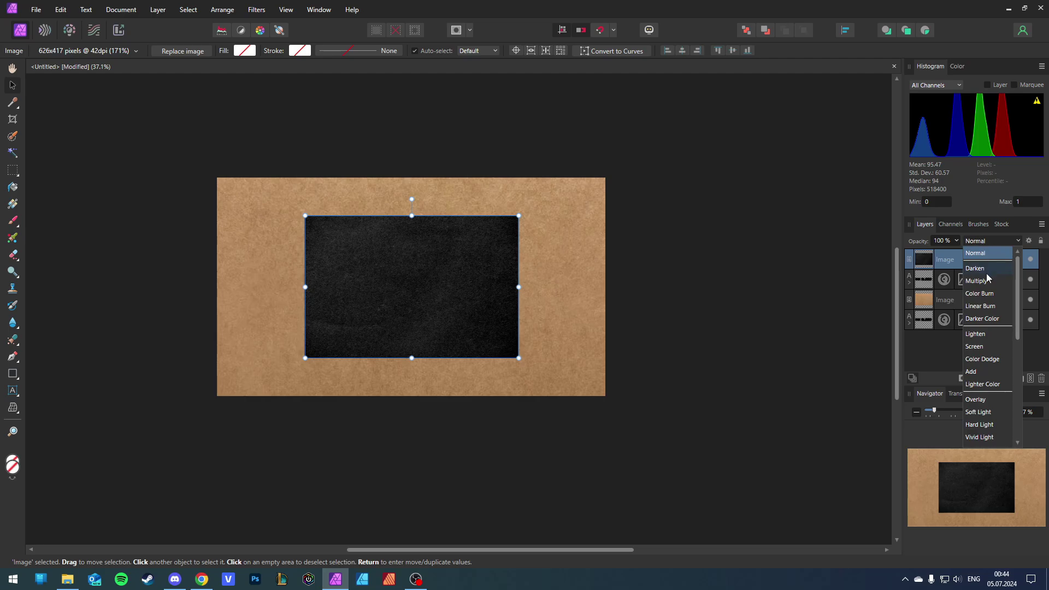
click(983, 334)
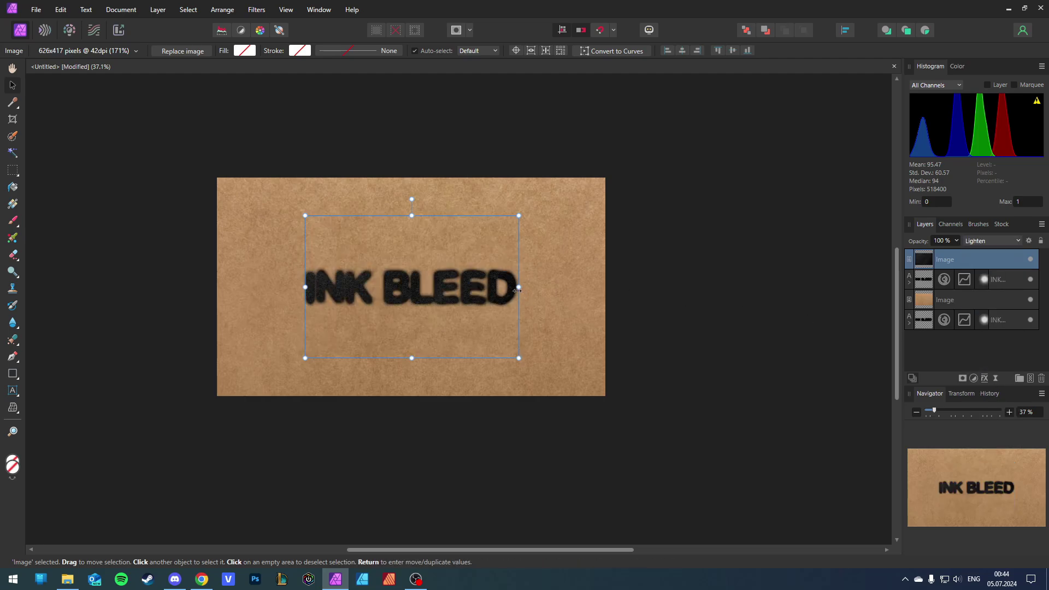
scroll(381, 291, up, 1)
scroll(405, 303, down, 1)
scroll(417, 303, up, 4)
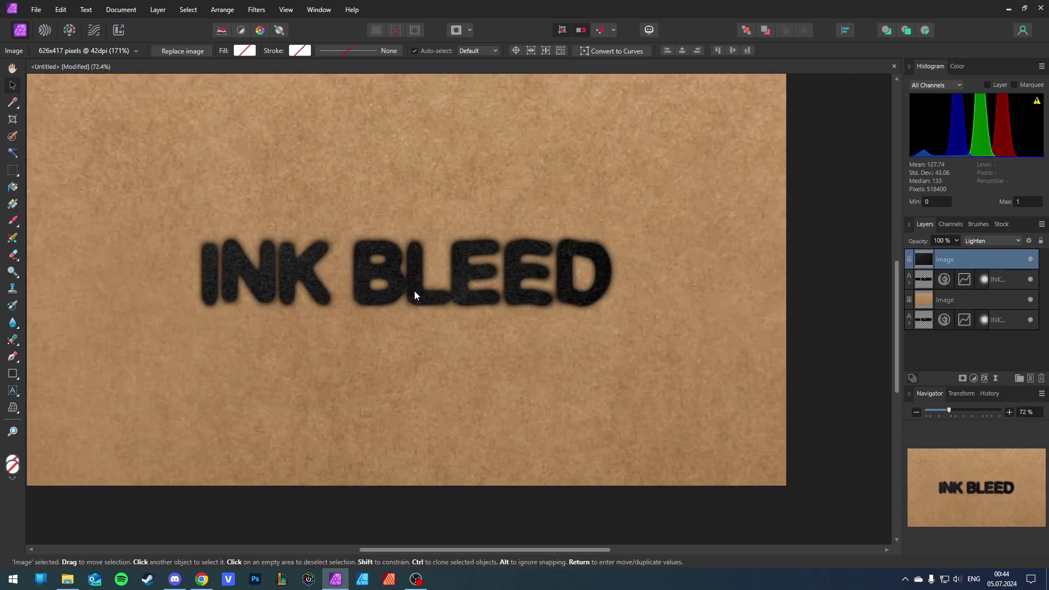
scroll(417, 299, up, 2)
scroll(475, 251, up, 1)
scroll(470, 235, up, 2)
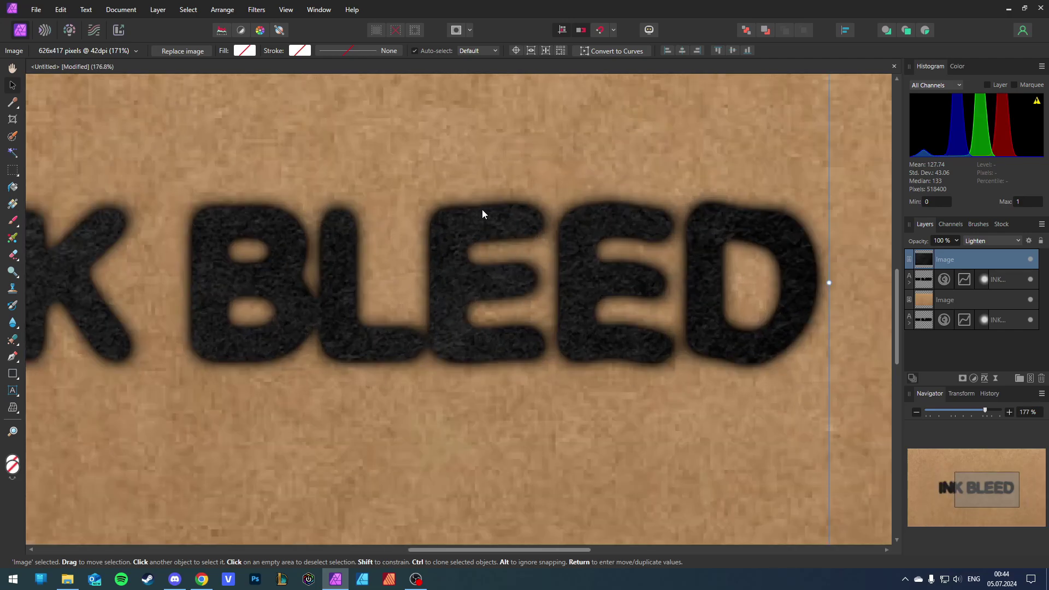
click(1030, 260)
click(1030, 260)
scroll(520, 311, down, 10)
scroll(565, 318, up, 1)
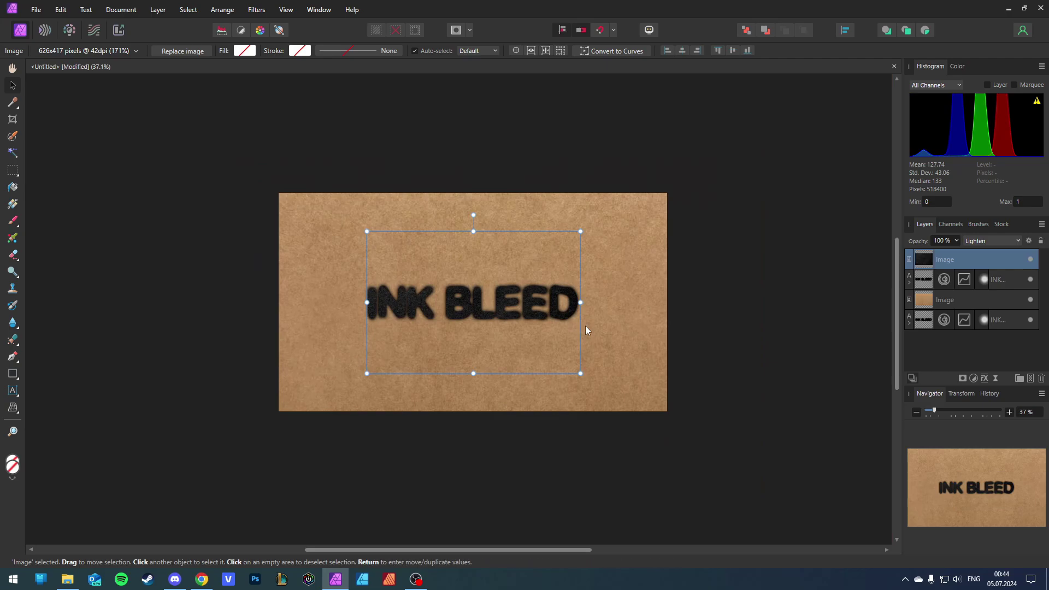
scroll(443, 320, up, 1)
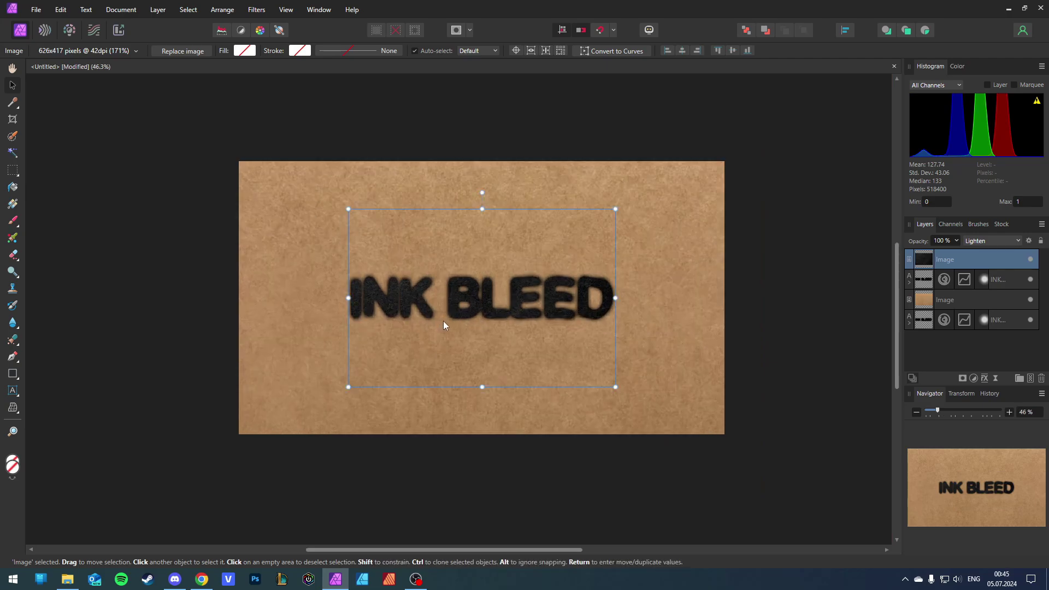
scroll(527, 310, down, 1)
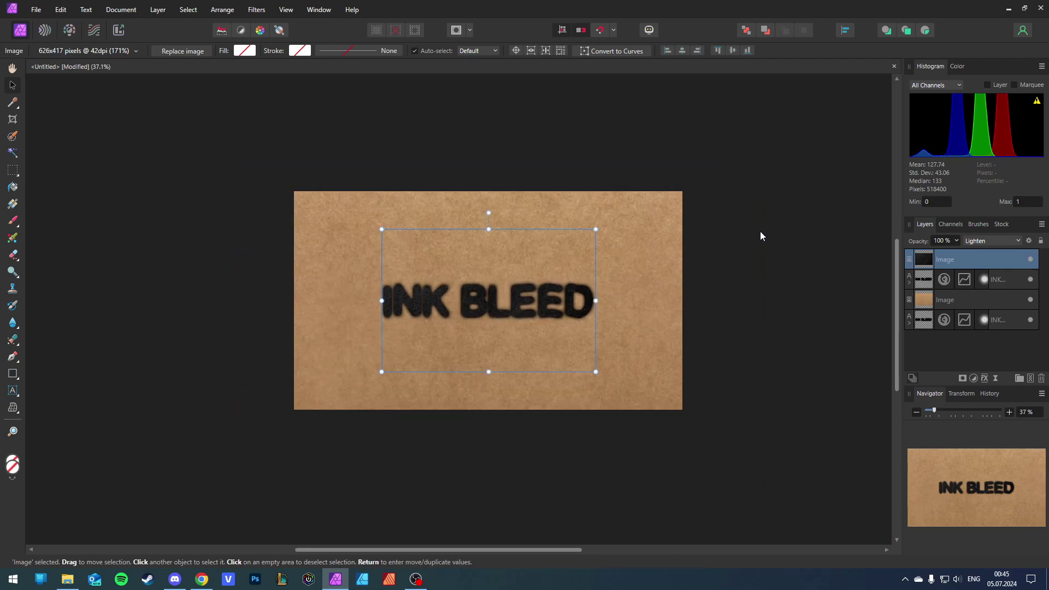
click(20, 68)
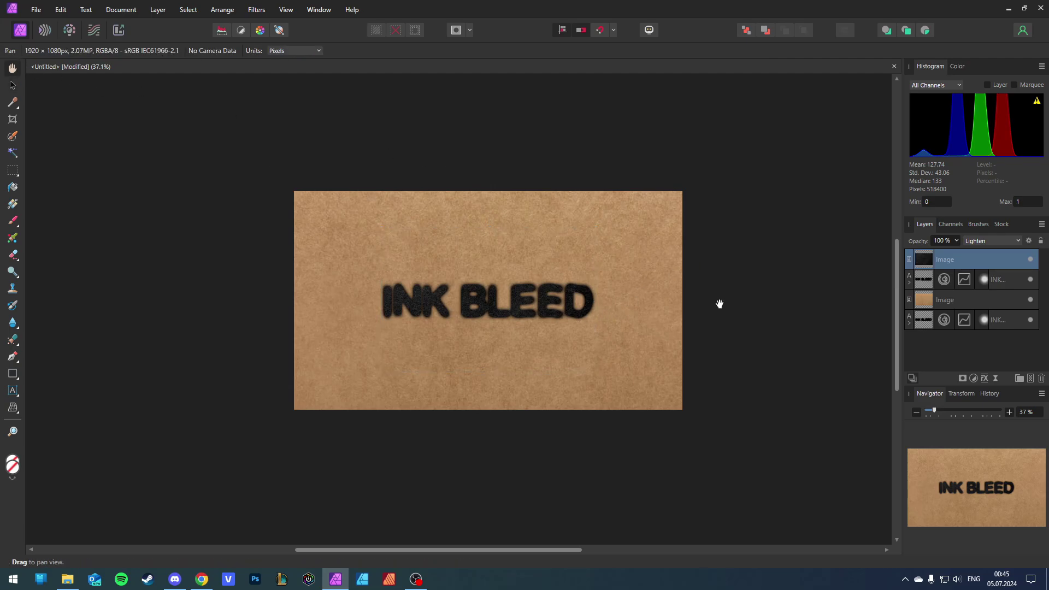
scroll(719, 303, up, 1)
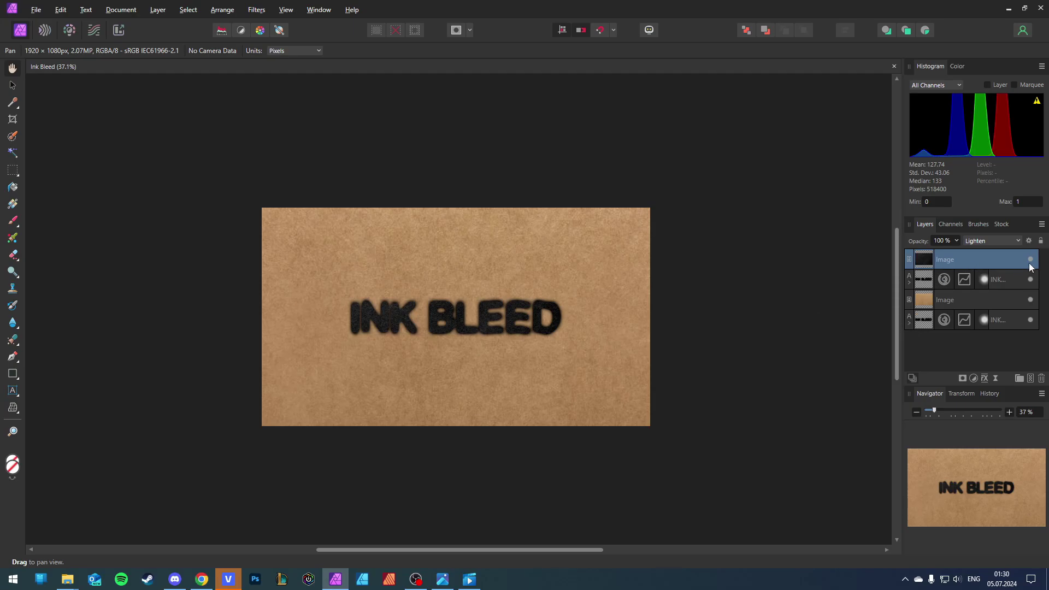
Step: Delete the kraft paper and grain layers, then expand the INK group to open its Ripple effect
click(1030, 299)
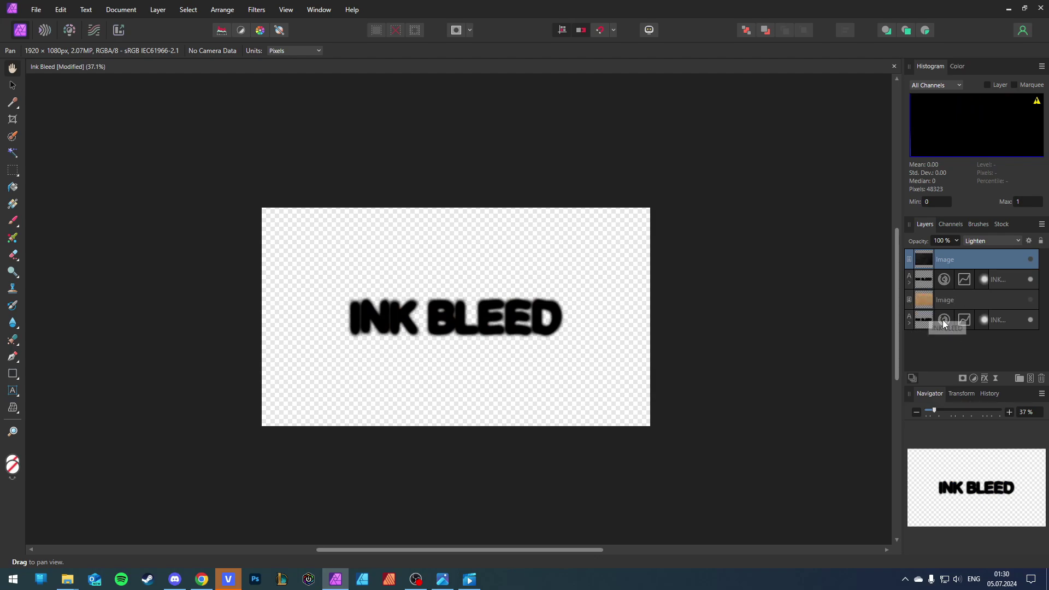
click(989, 322)
click(967, 303)
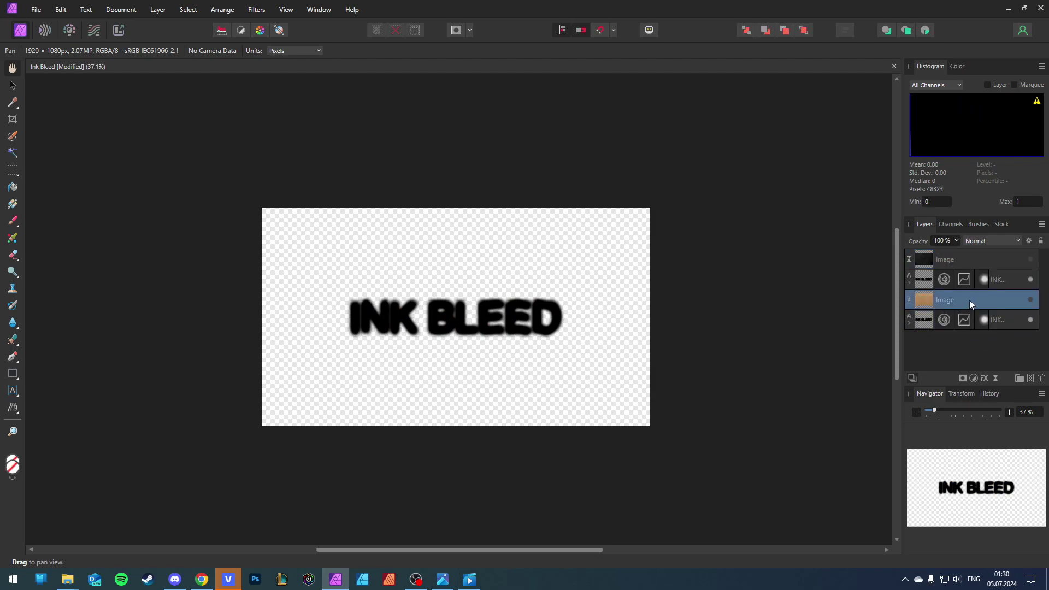
key(Delete)
key(Delete)
key(Delete)
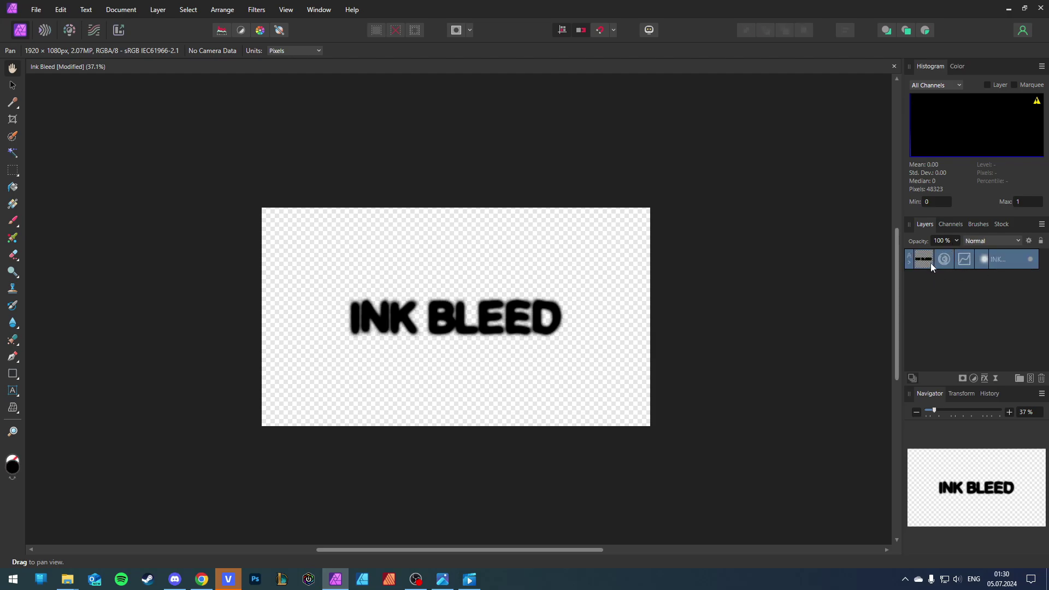
click(909, 262)
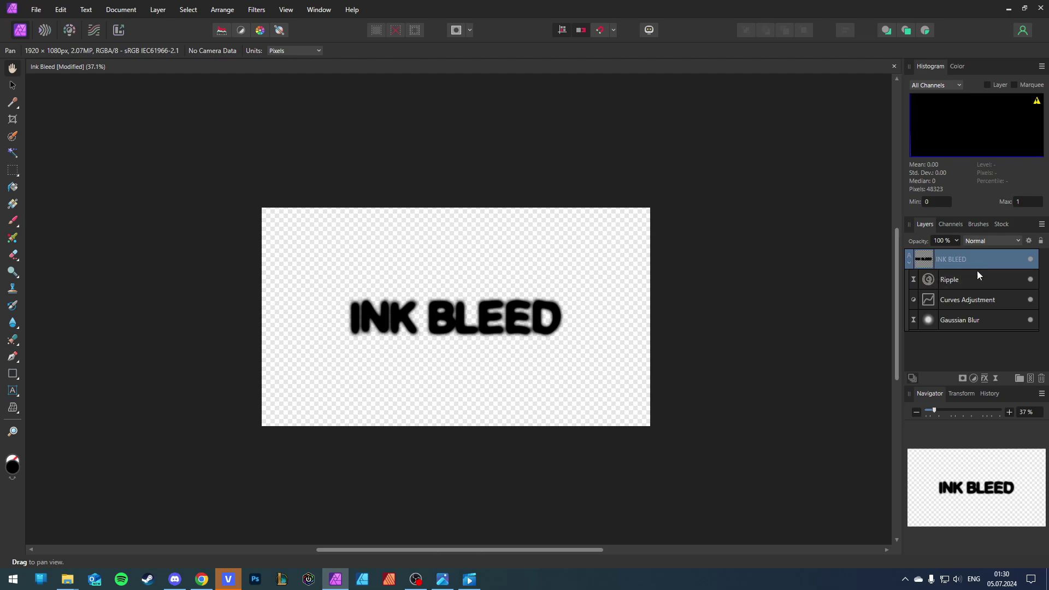
click(928, 278)
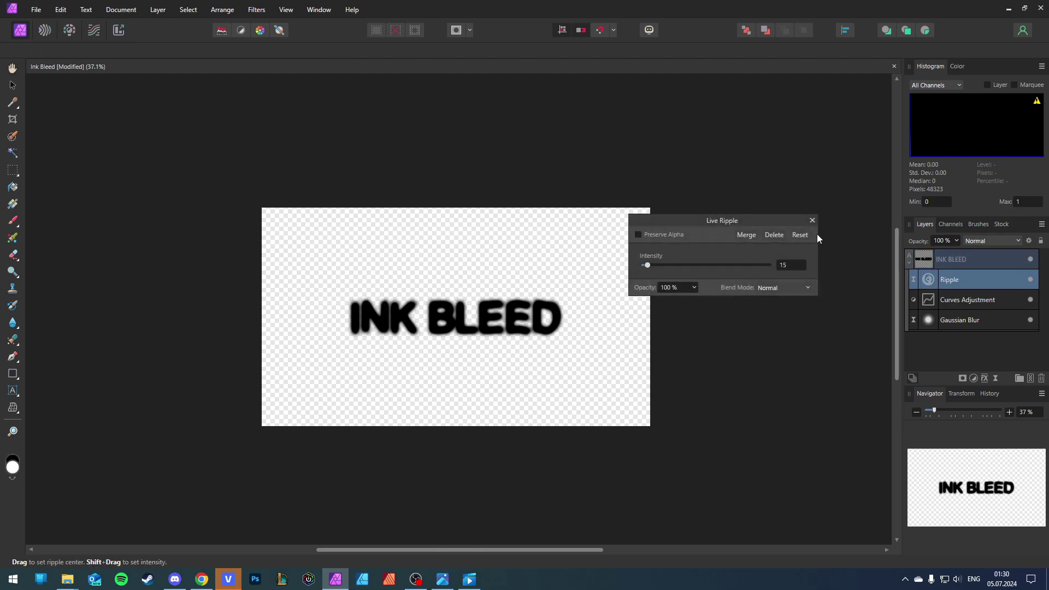
Step: Raise the Ripple intensity to 100
click(812, 220)
click(928, 280)
drag(655, 263, 671, 262)
click(812, 220)
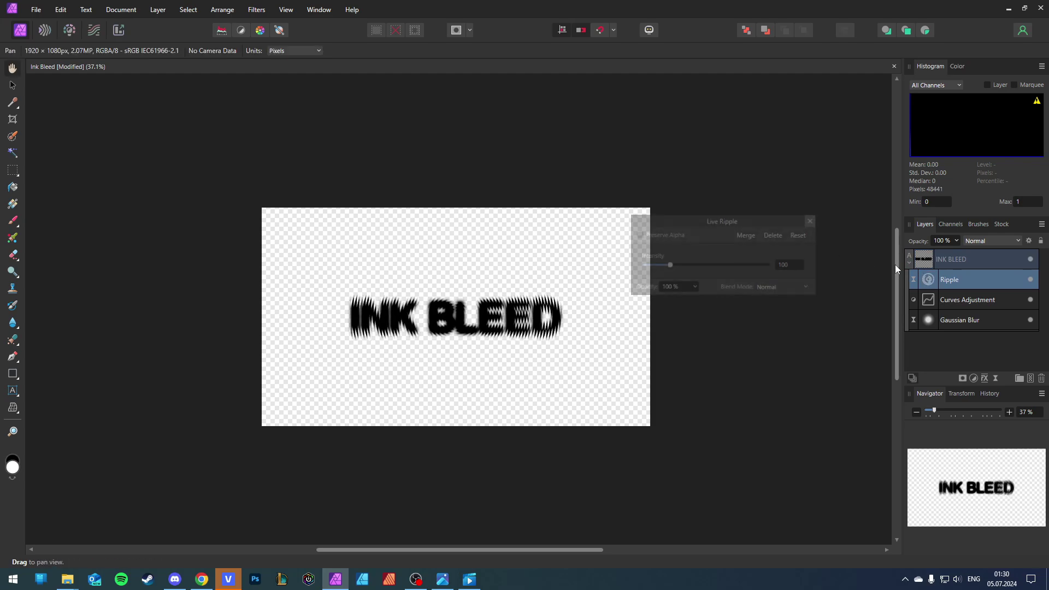
Step: In Curves, switch to the Alpha channel and move the top curve point left
click(928, 300)
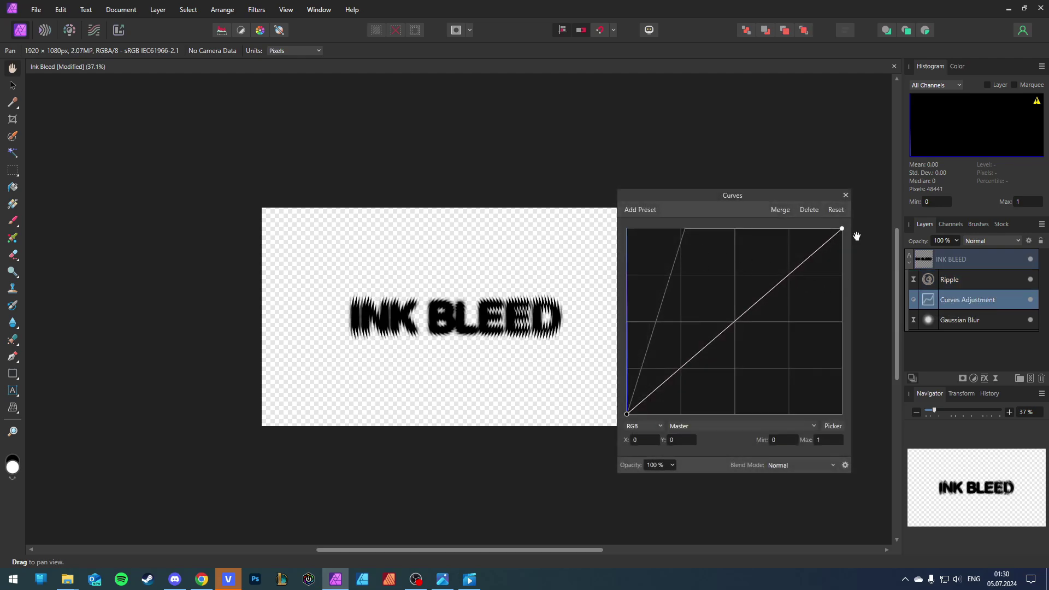
click(722, 426)
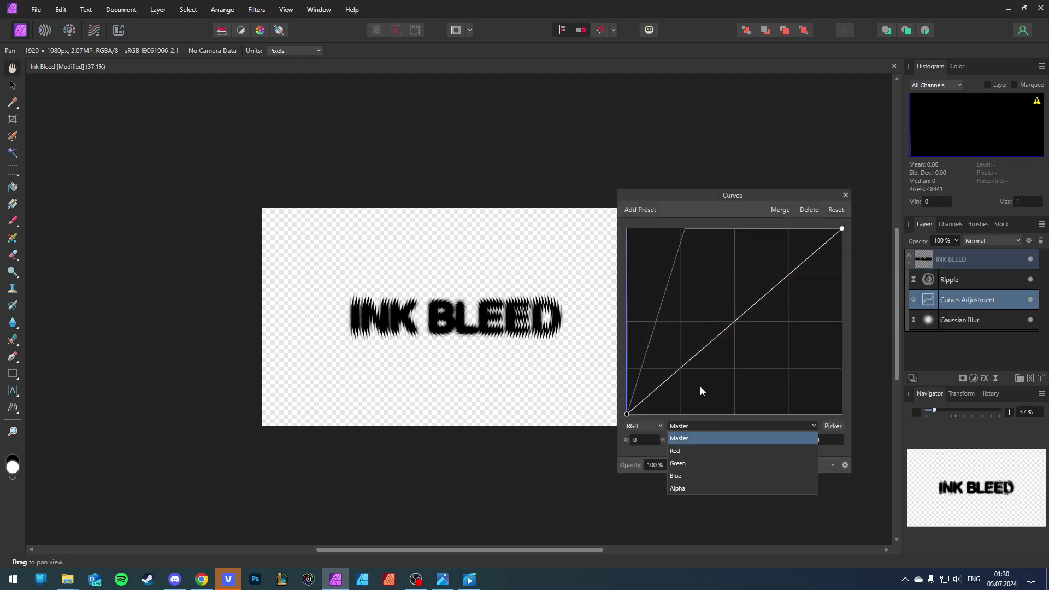
click(685, 488)
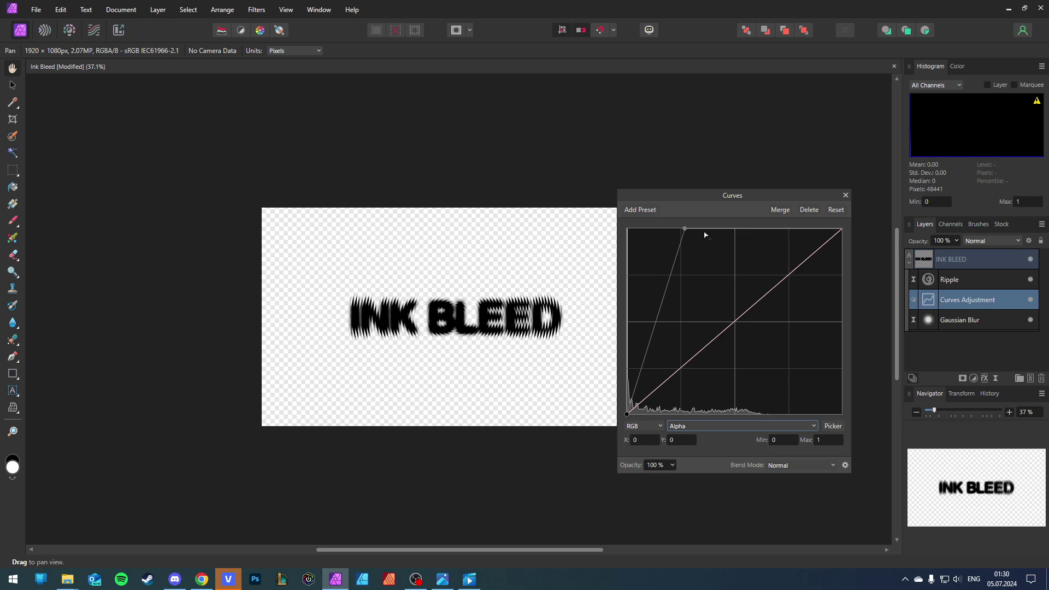
drag(685, 228, 674, 228)
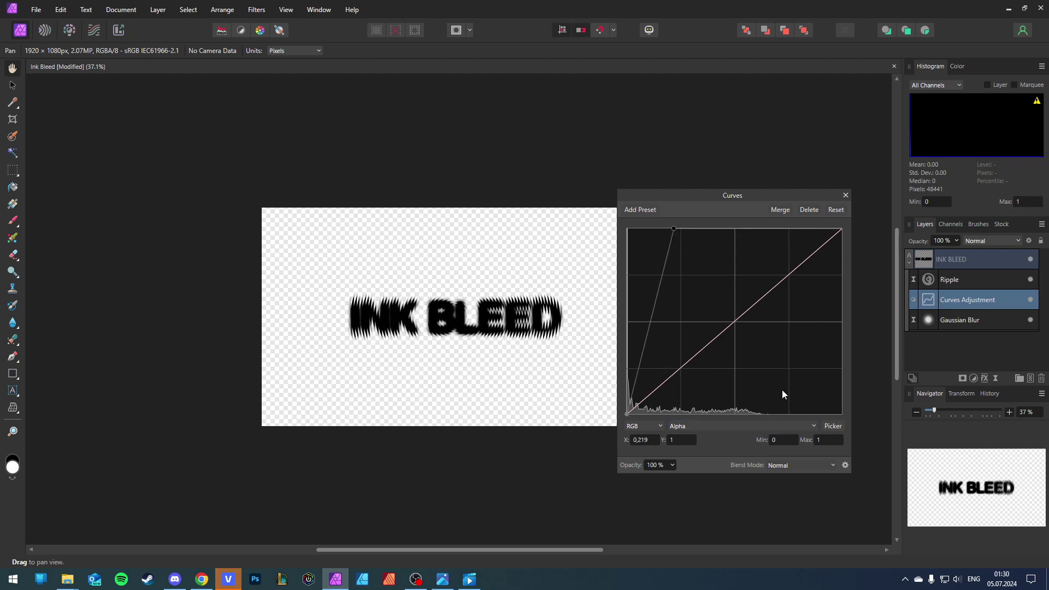
click(845, 195)
Step: Change the Gaussian Blur radius on the text to 7.8 px
click(928, 319)
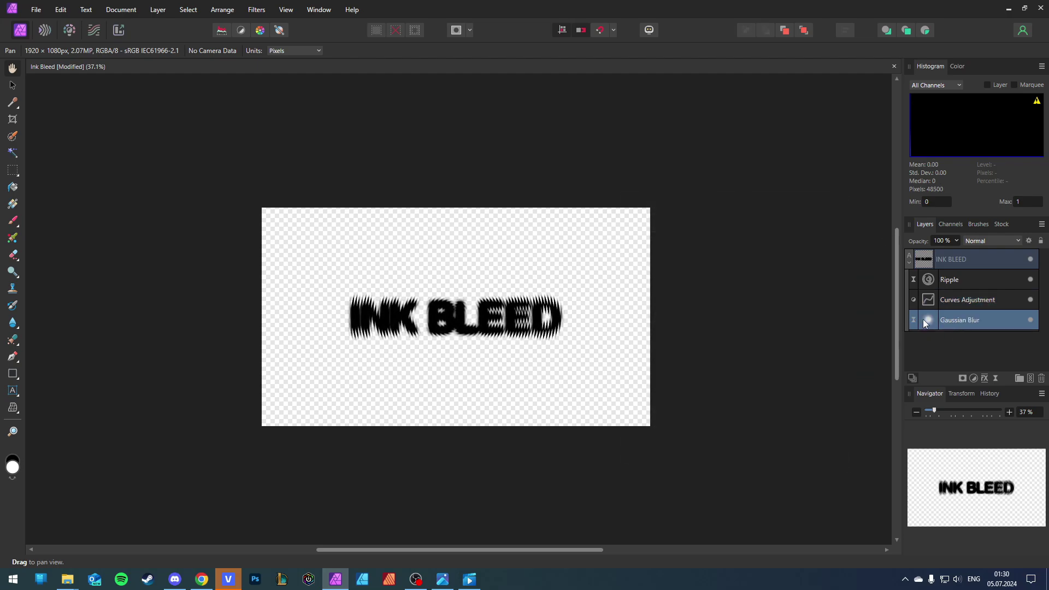
mouse_move(697, 264)
mouse_down()
mouse_move(676, 265)
mouse_move(726, 267)
mouse_move(690, 268)
mouse_up()
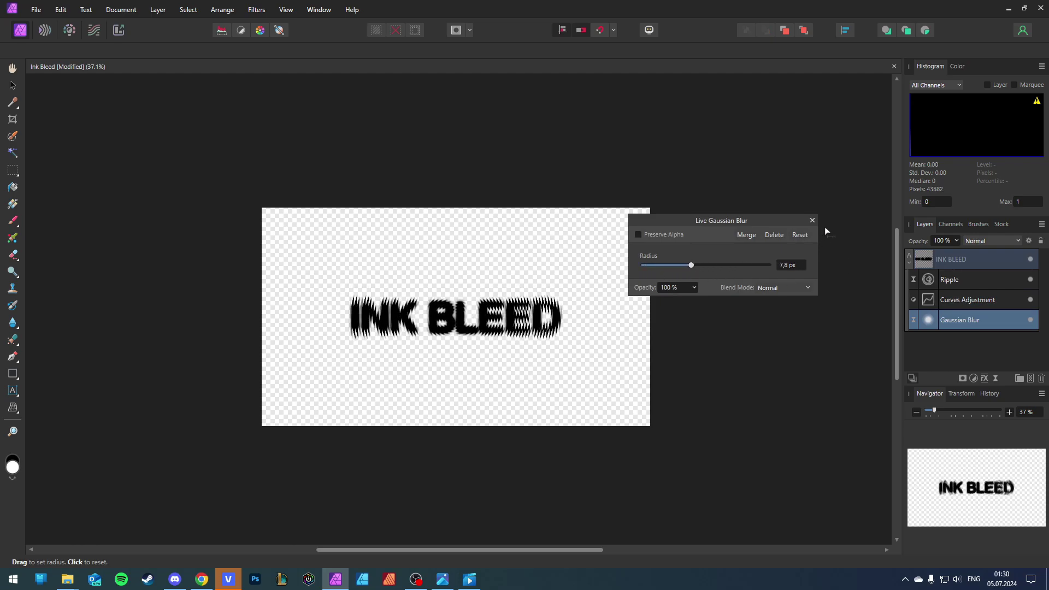
click(812, 221)
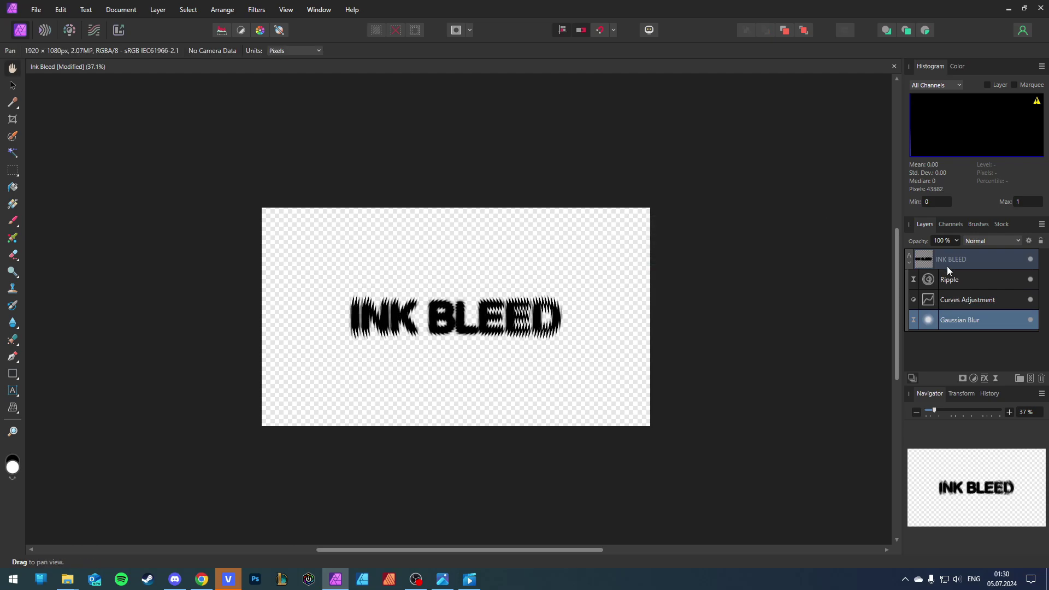
Step: Lower the Ripple intensity back to 15
click(928, 279)
drag(669, 266, 650, 266)
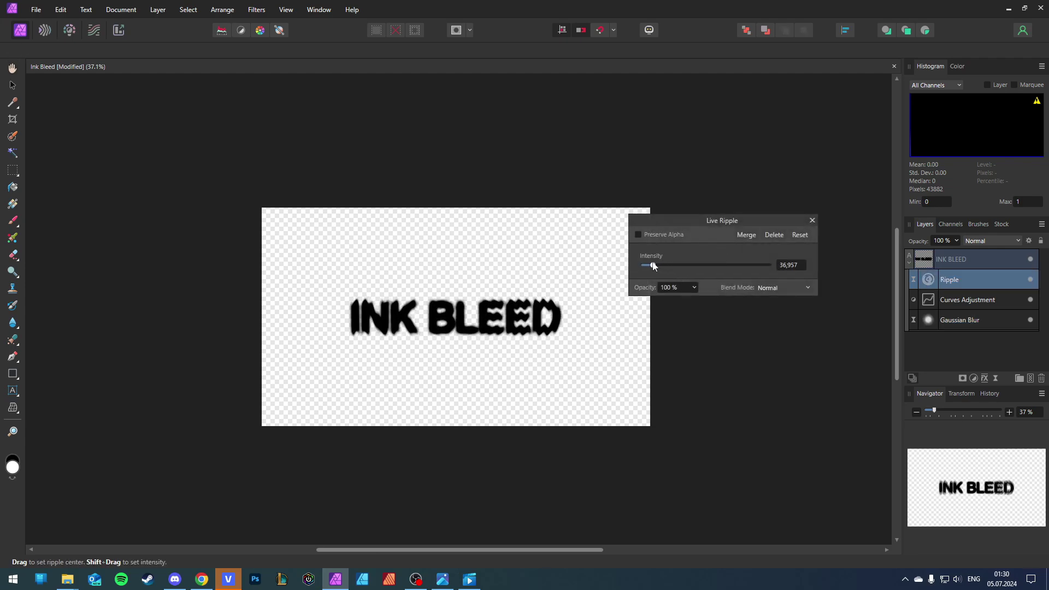
click(796, 264)
text(15)
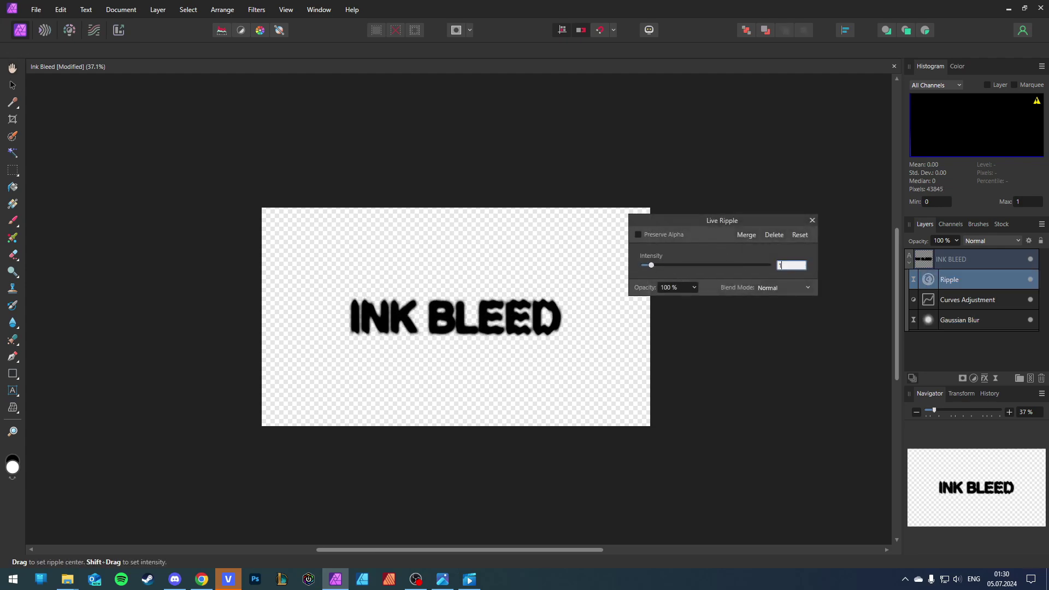
key(Return)
click(812, 221)
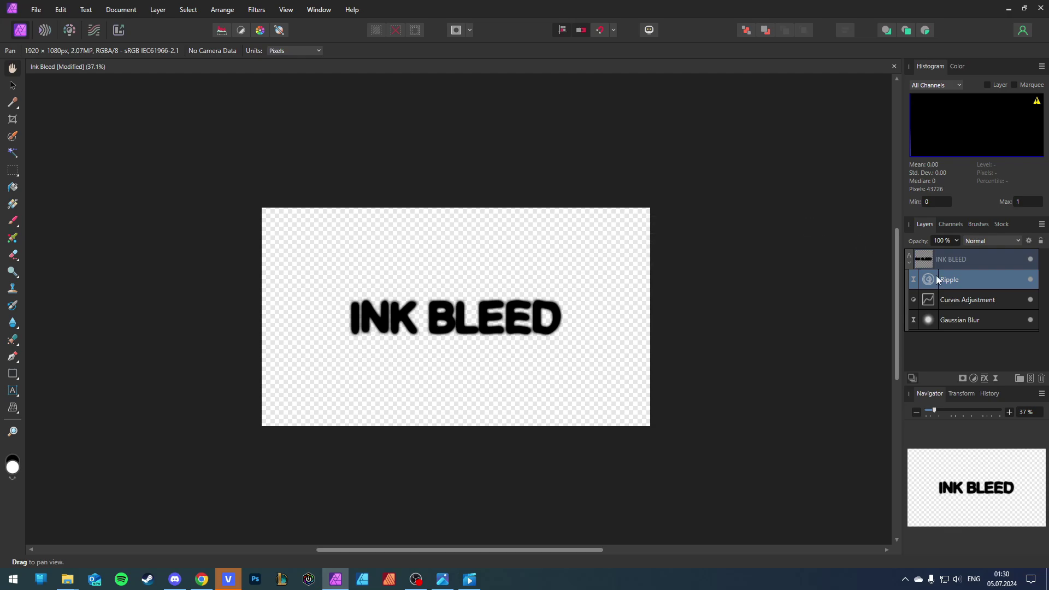
Step: Reopen the Curves settings on the Alpha channel
click(928, 300)
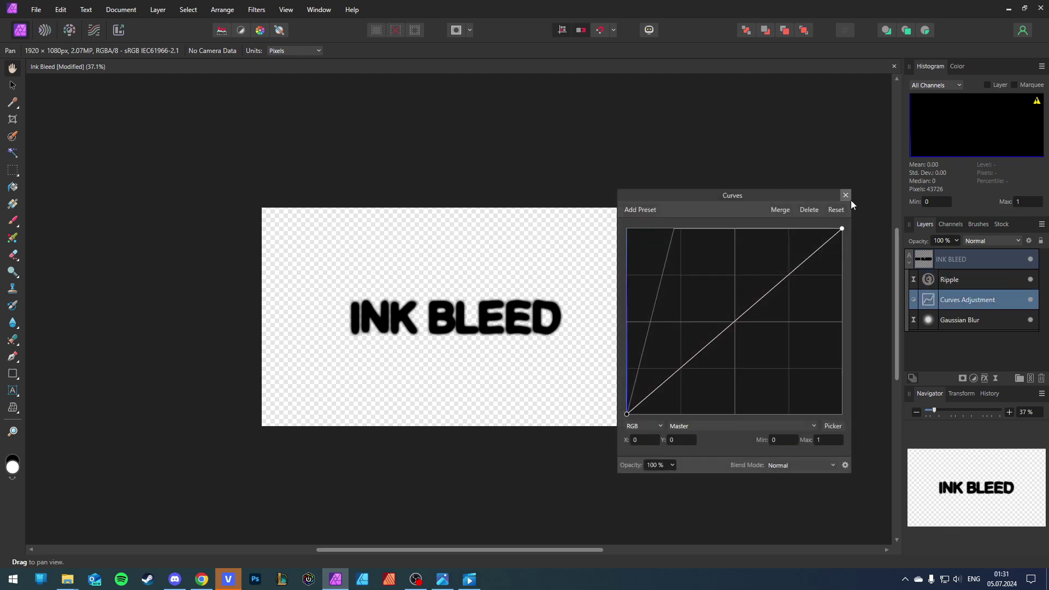
click(715, 426)
click(686, 488)
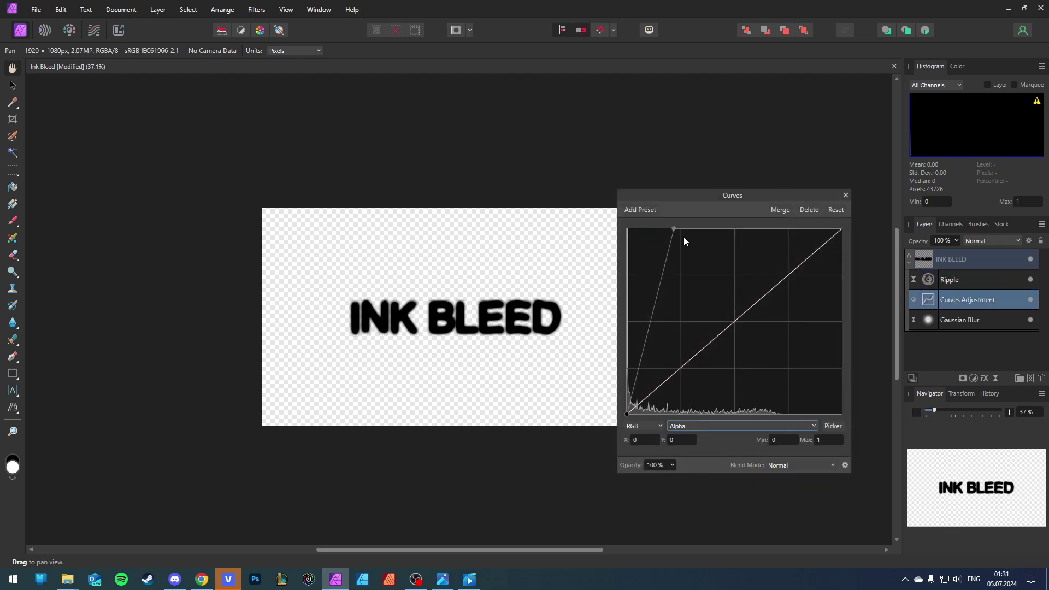